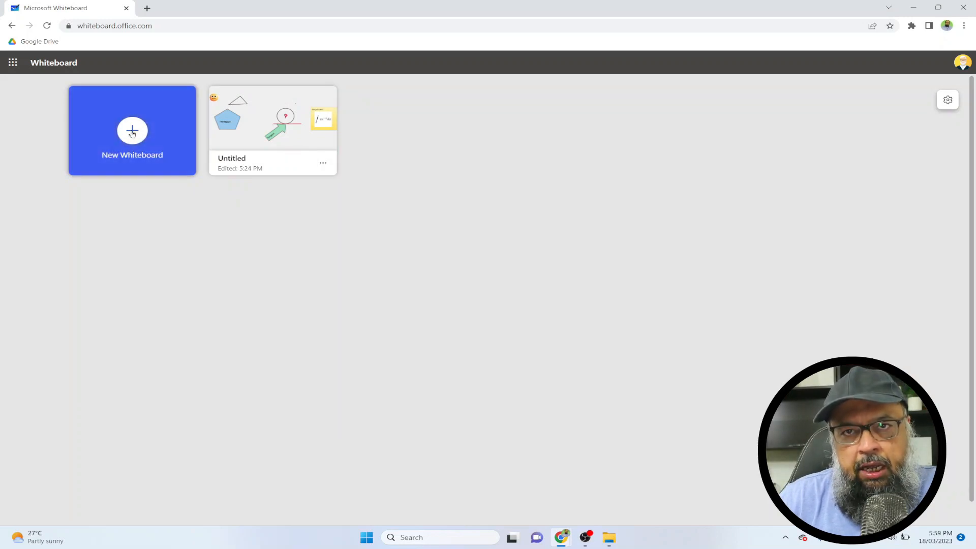
Create a new whiteboard and look through its settings options
click(133, 133)
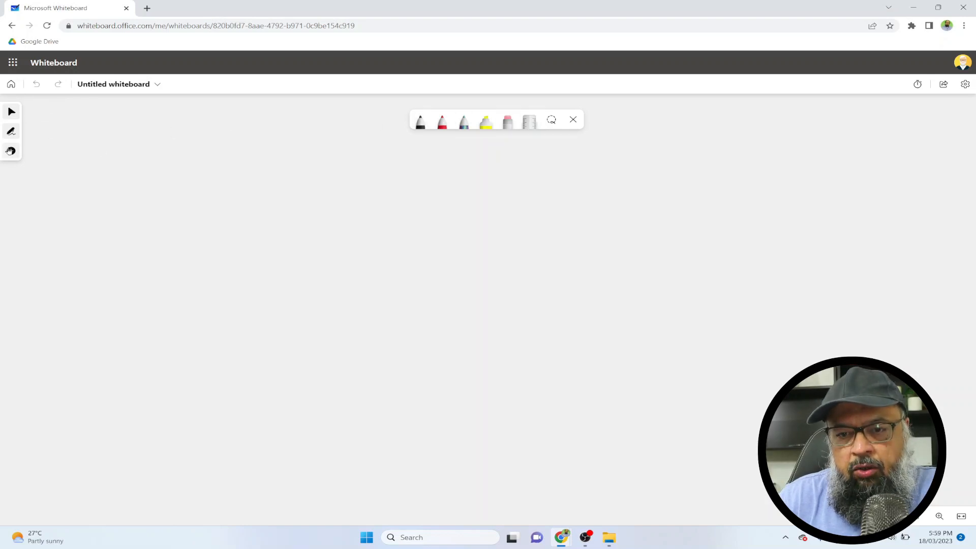
click(964, 87)
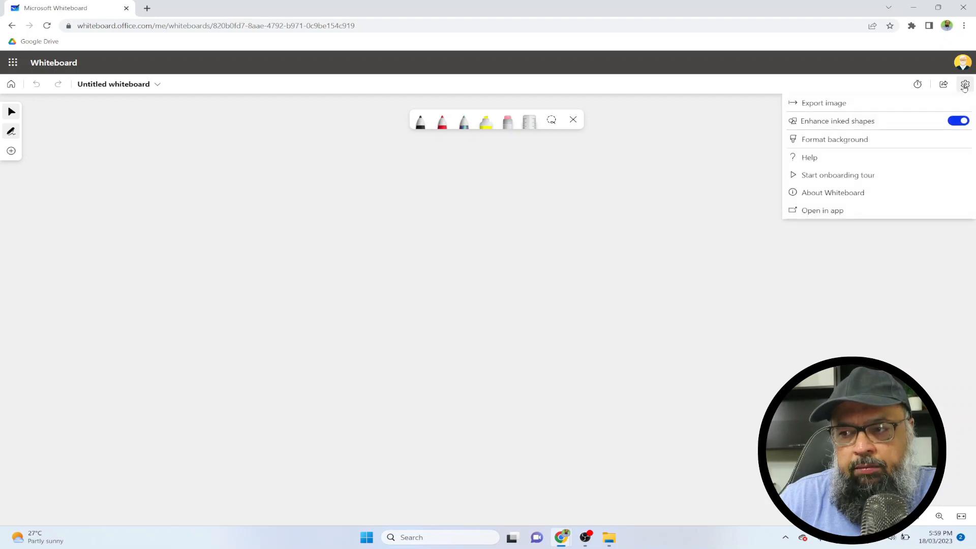
click(825, 179)
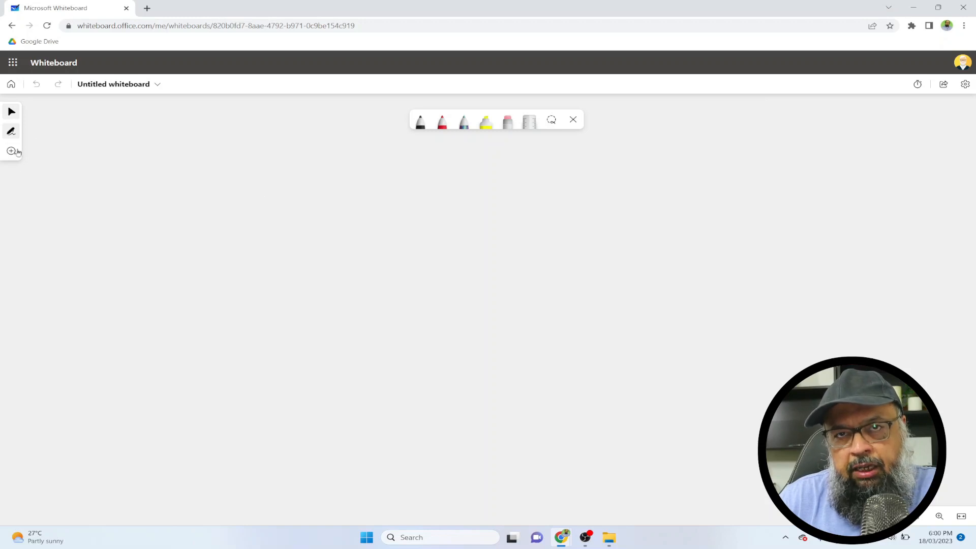
Reopen the new untitled whiteboard from the home page and rename it Math Board
click(11, 85)
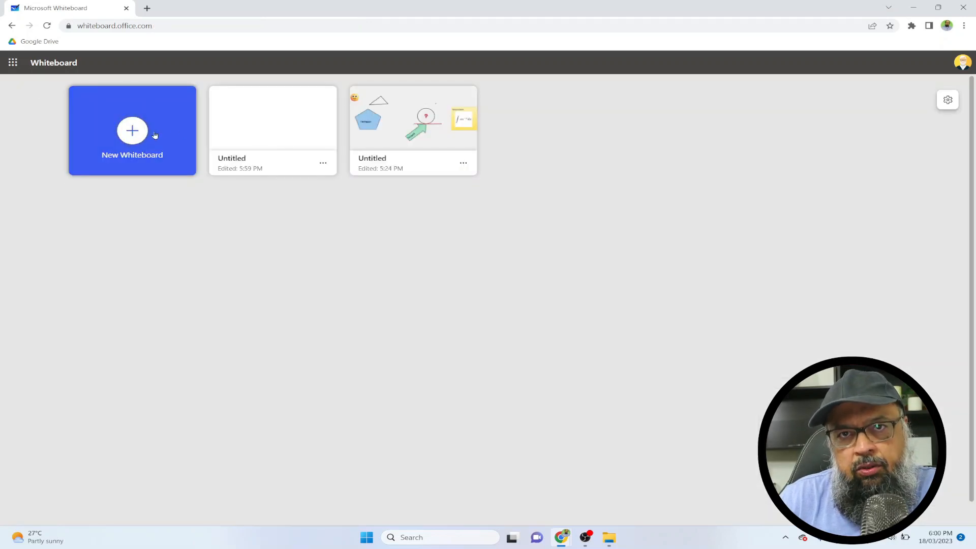
click(260, 144)
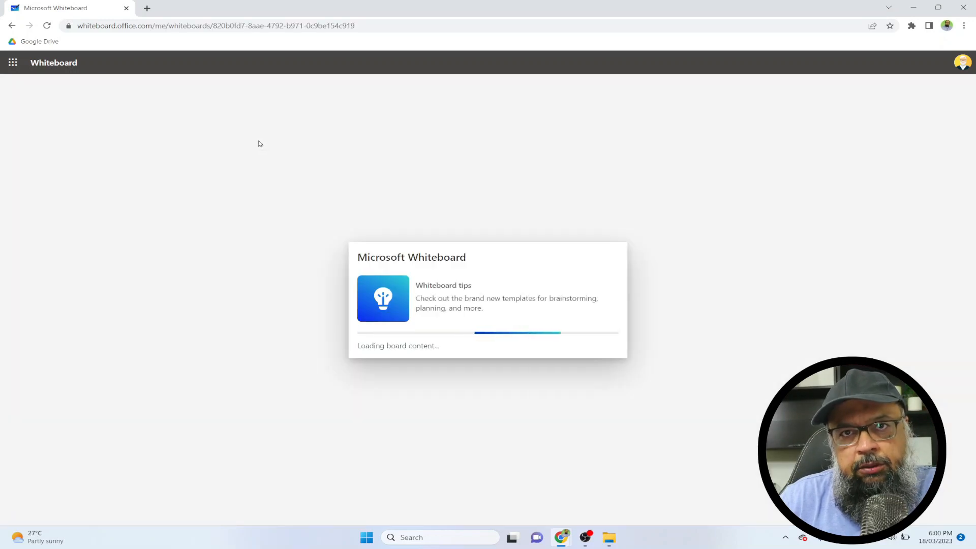
click(141, 87)
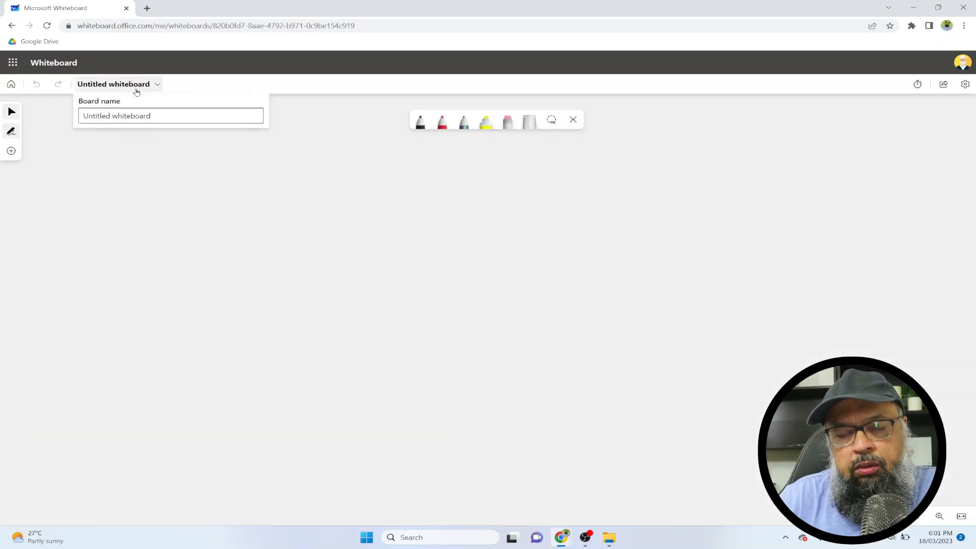
click(120, 113)
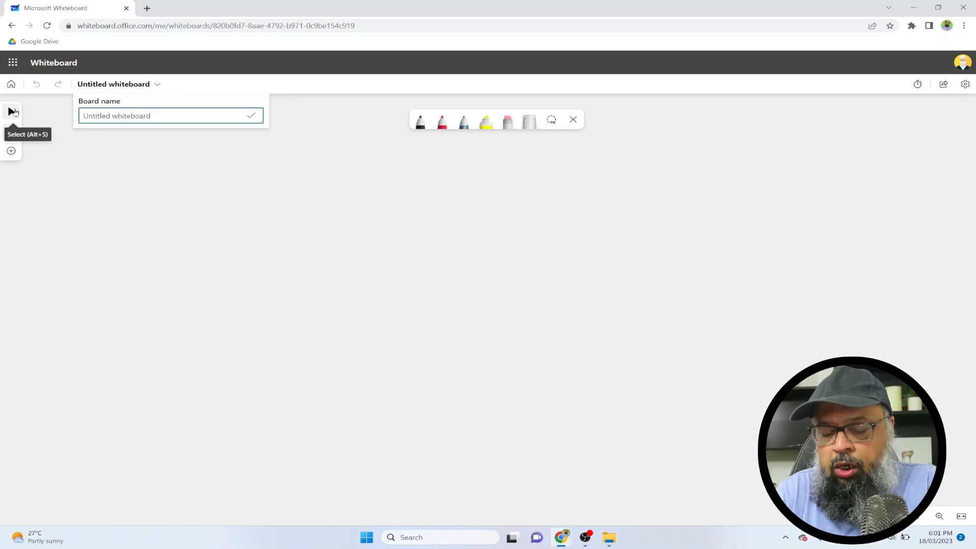
text(Math Bo)
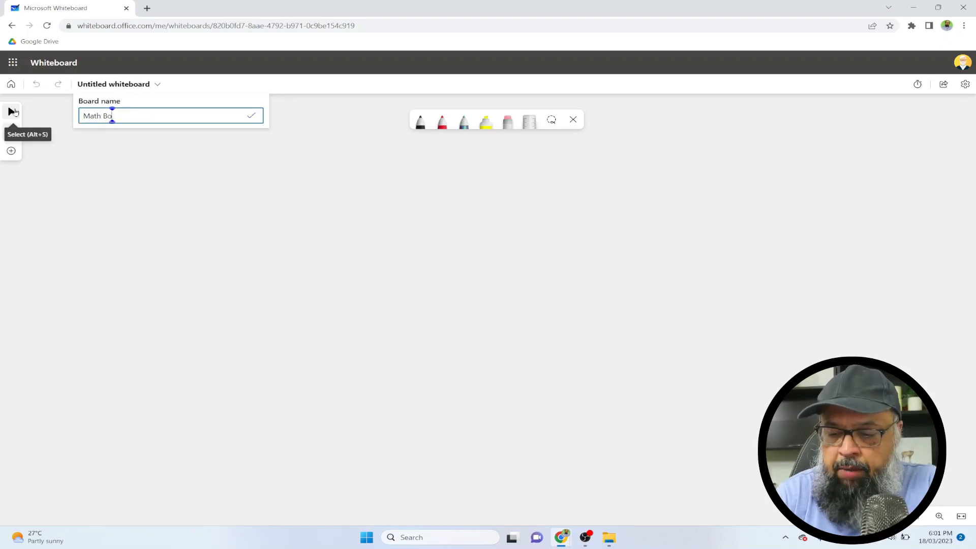
text(ard)
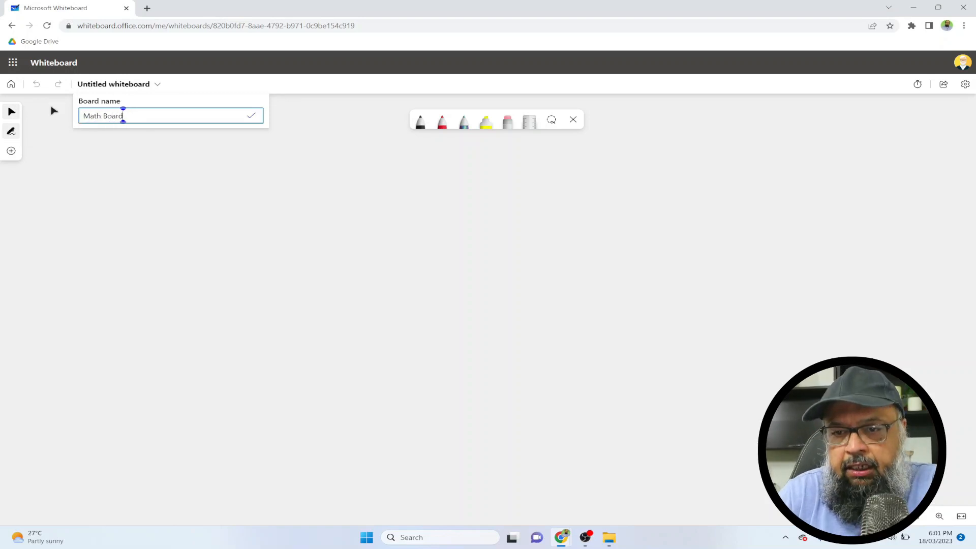
key(Return)
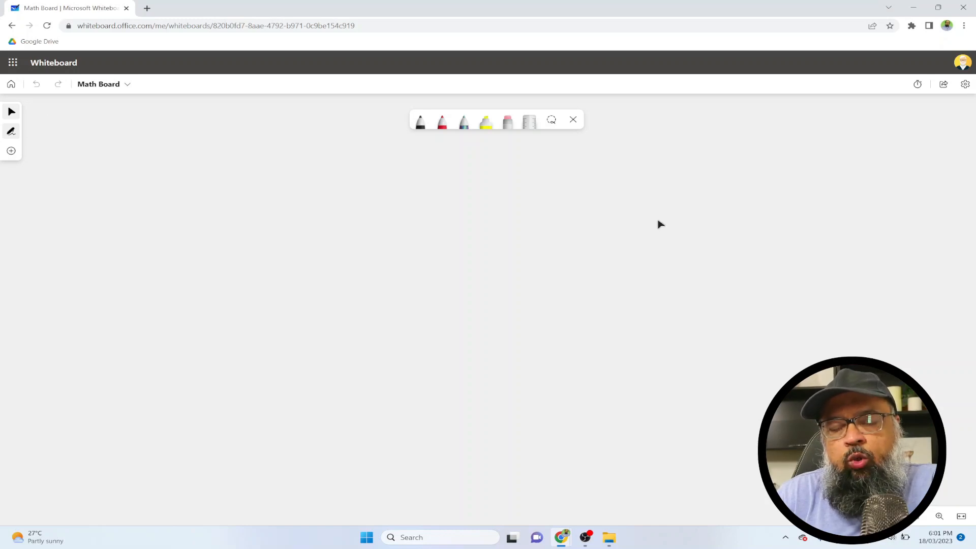
View the board's sharing options and the inking tools
click(942, 86)
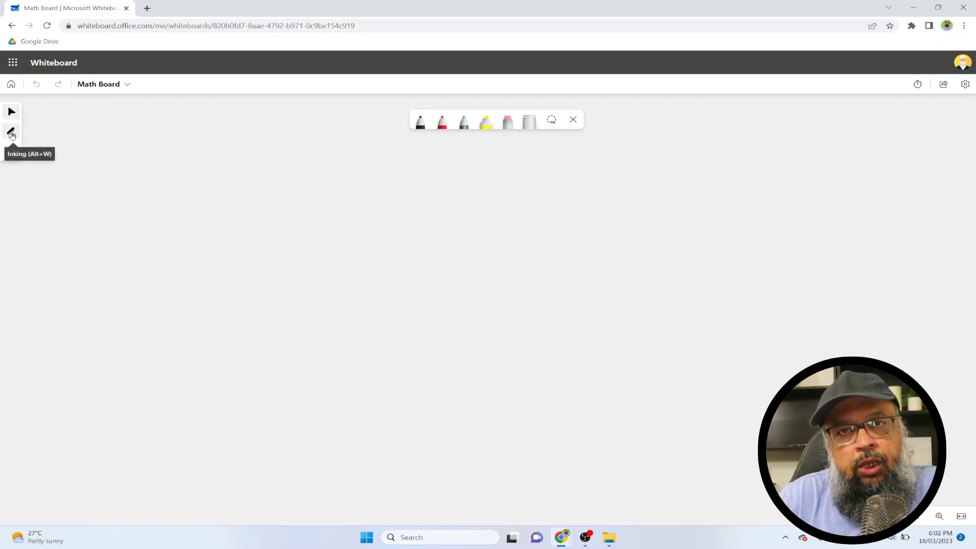
click(11, 133)
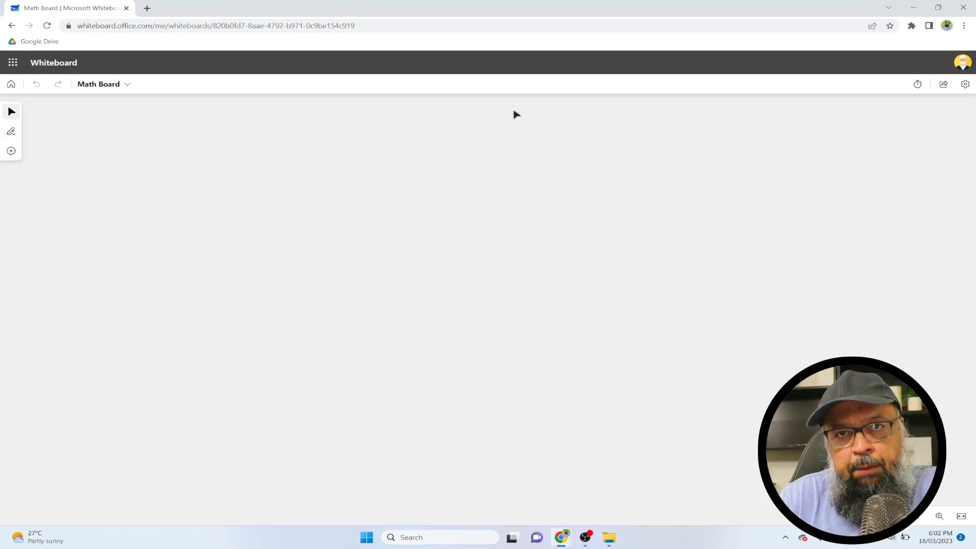
click(11, 131)
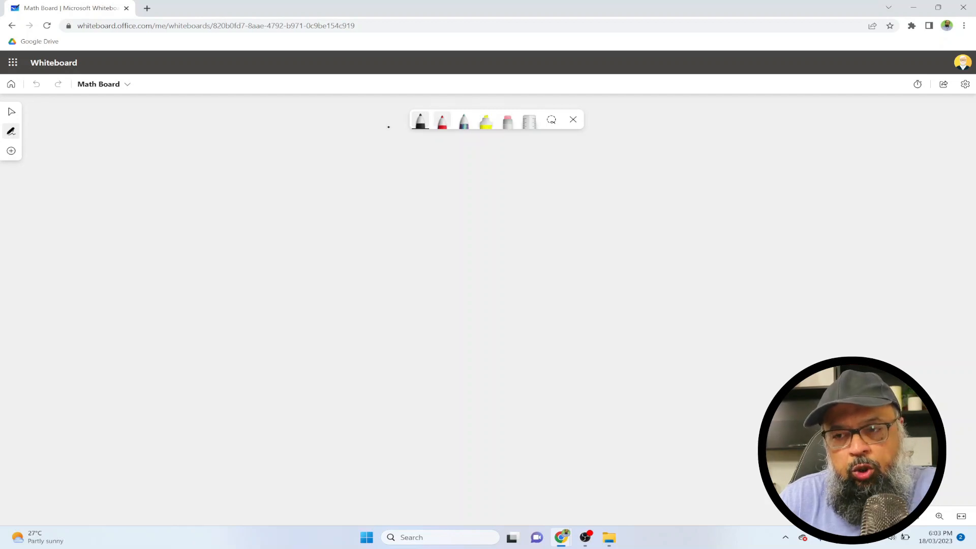
Add a text box reading "Type Any Text" in the upper left of the board and view its editing options
click(11, 152)
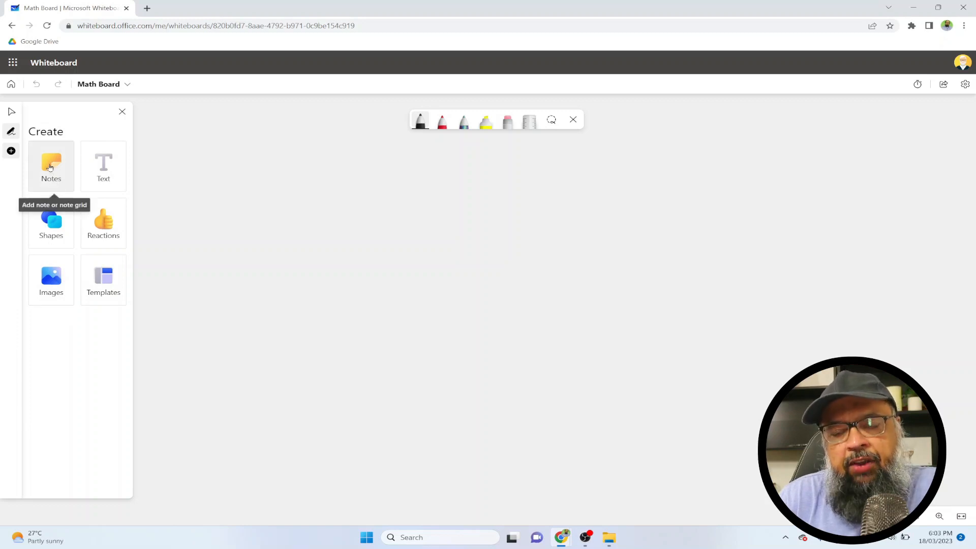
click(49, 168)
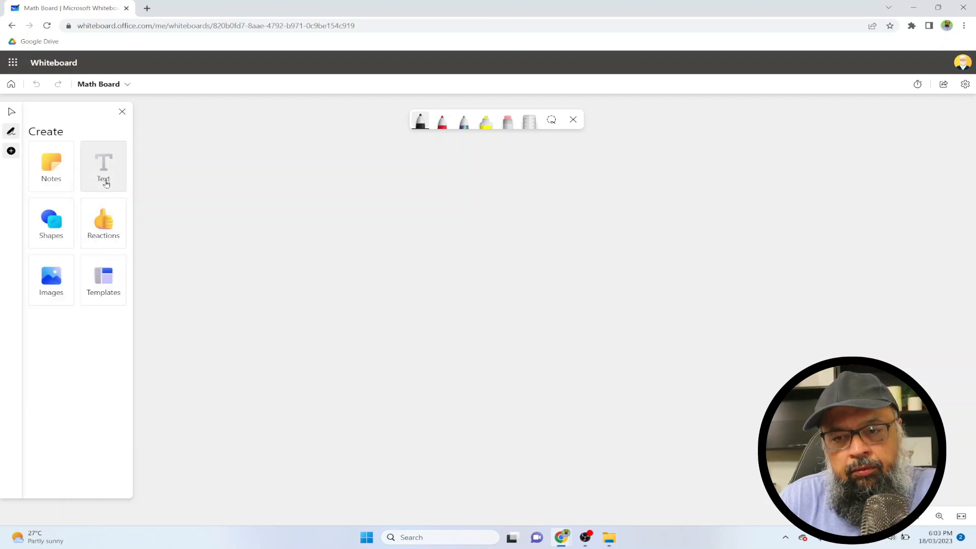
click(103, 167)
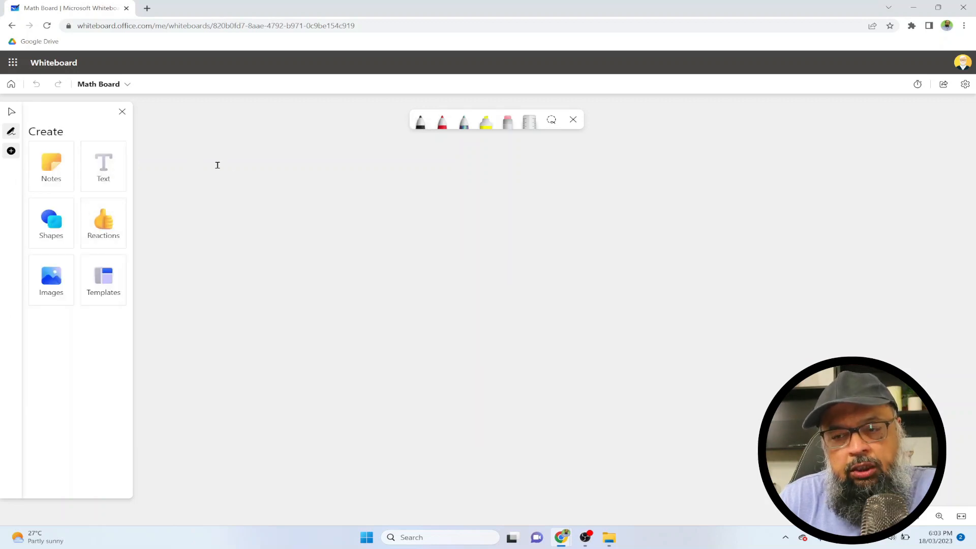
click(247, 188)
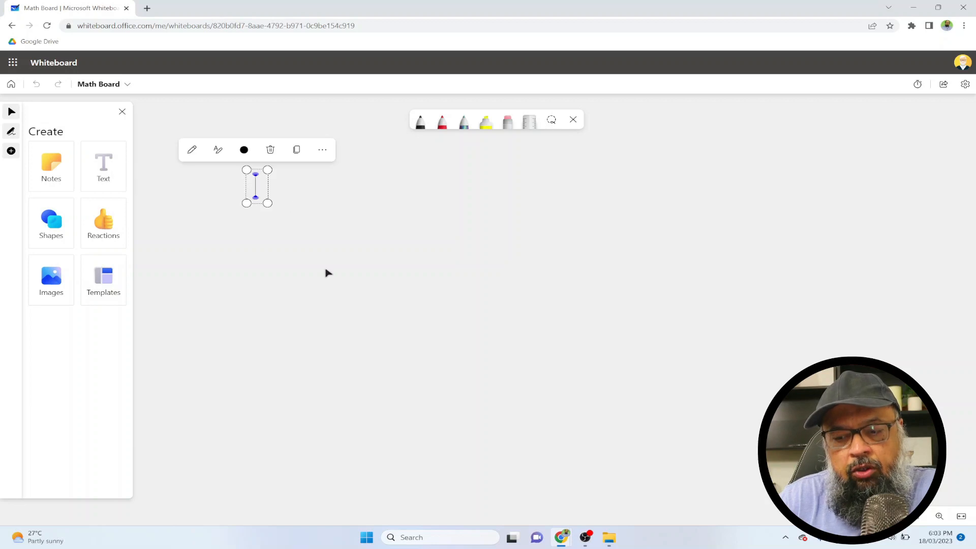
text(Type Any Text)
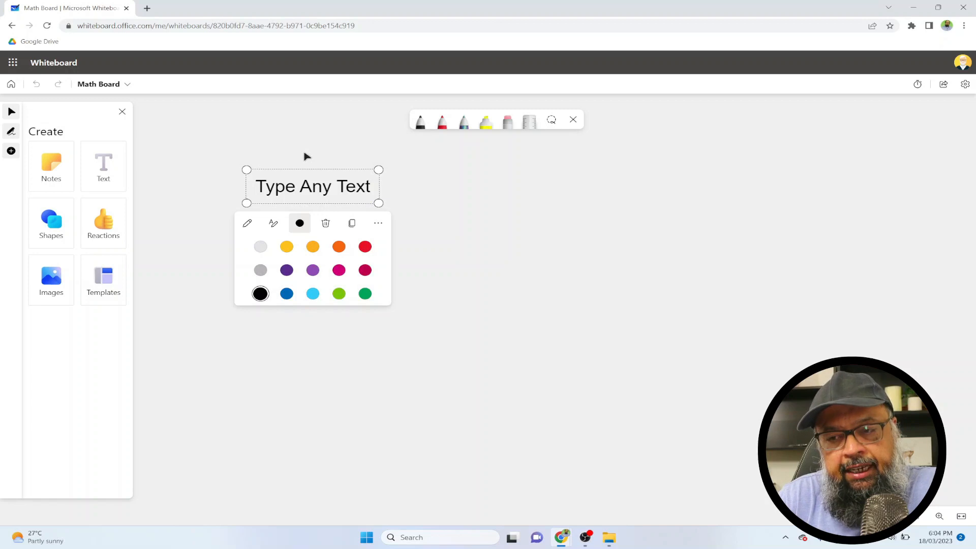
click(247, 223)
click(300, 187)
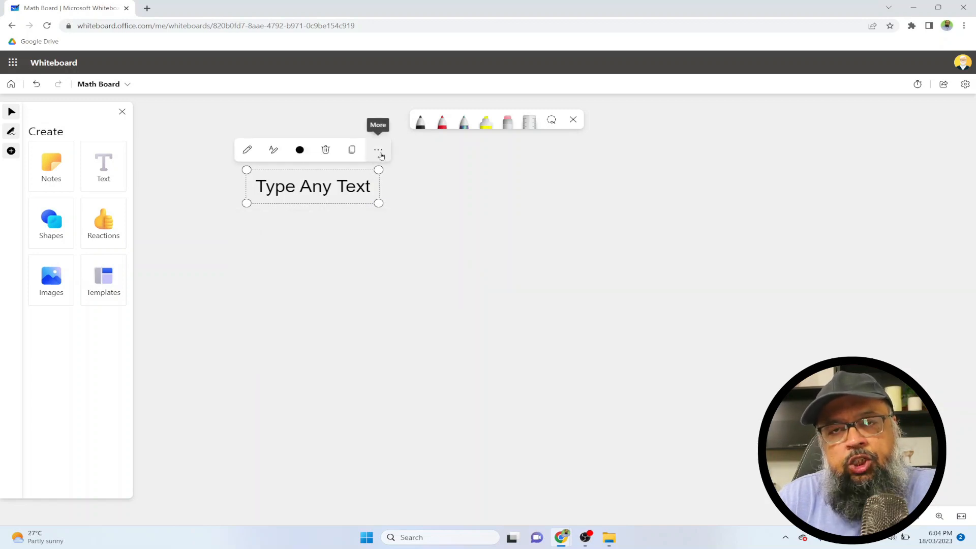
click(379, 152)
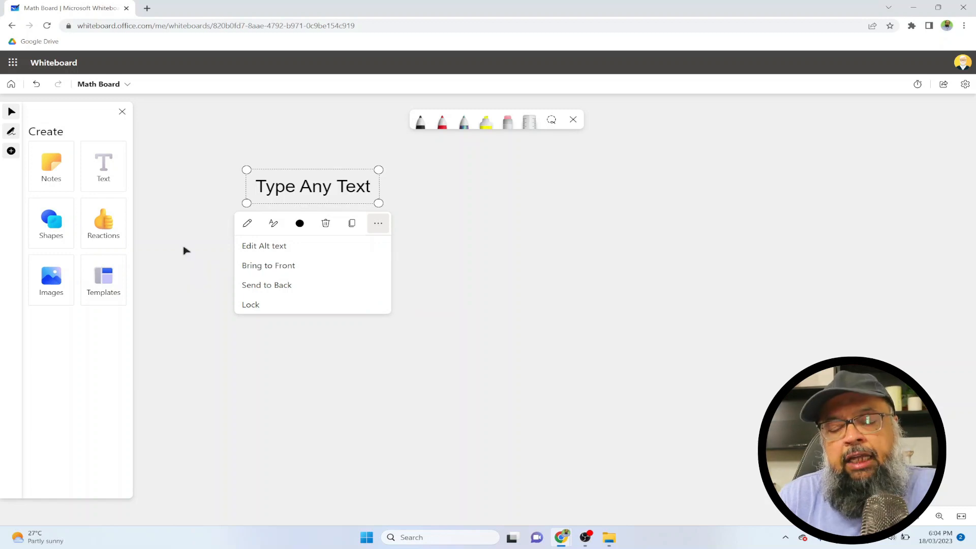
Place a question mark reaction on the board, level with and to the right of the text
click(101, 227)
click(101, 227)
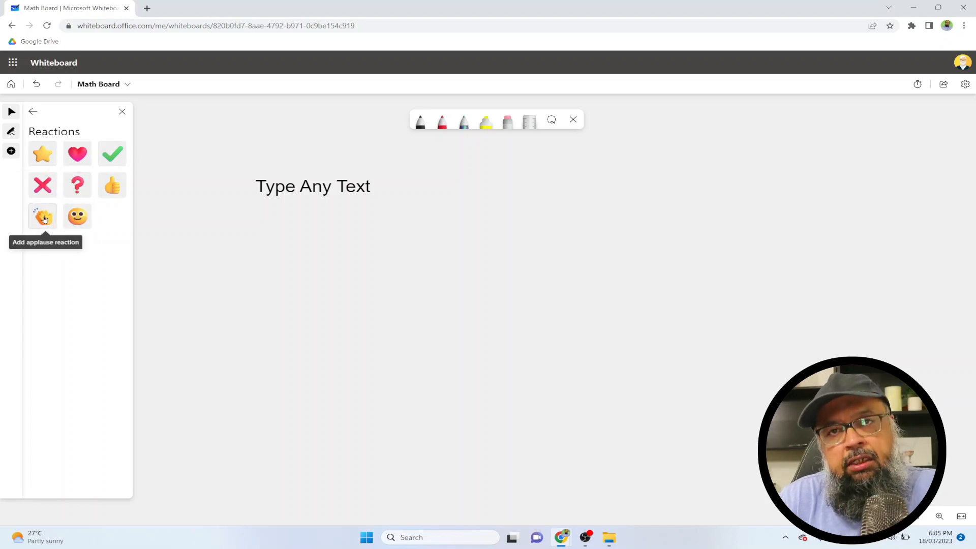
click(81, 187)
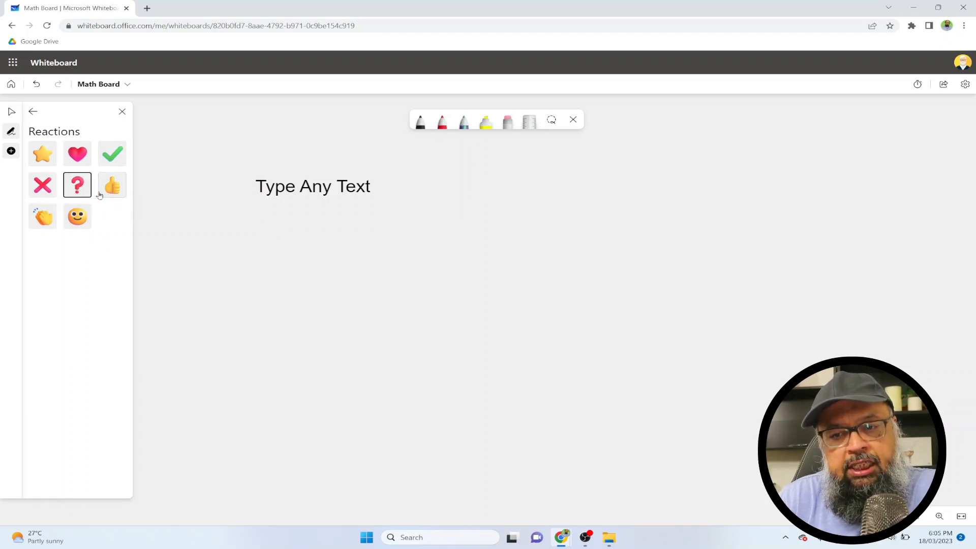
click(598, 187)
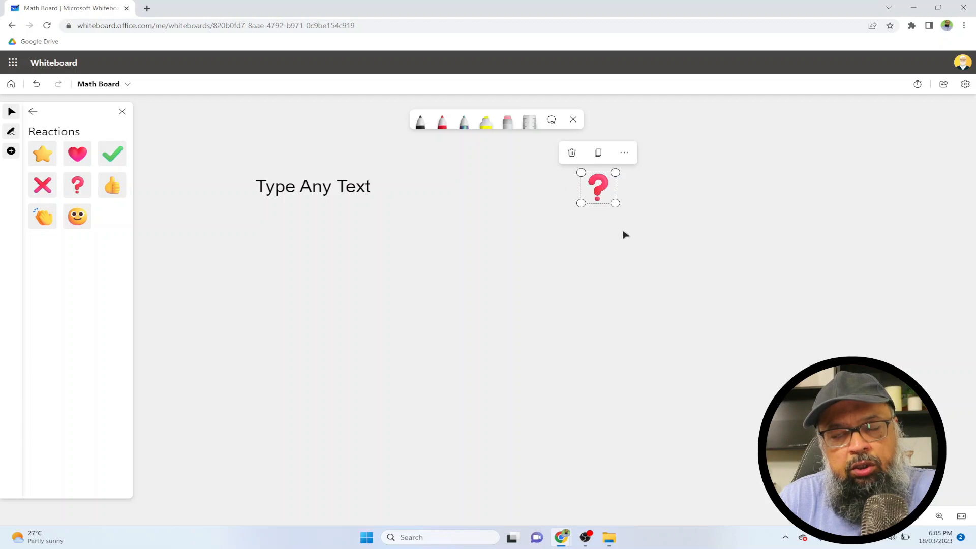
Draw a block arrow below the text and rotate it to point diagonally up to the right
click(11, 151)
click(11, 151)
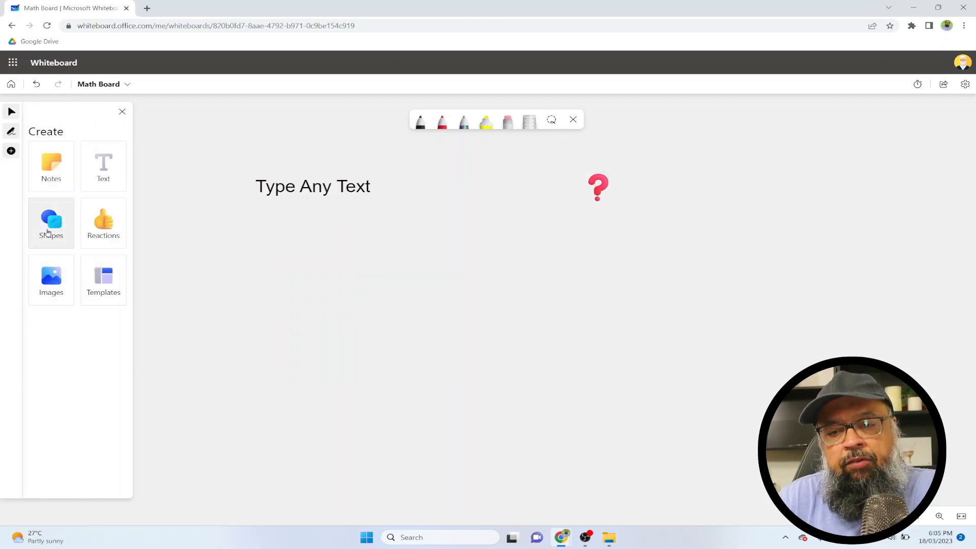
click(51, 224)
click(82, 190)
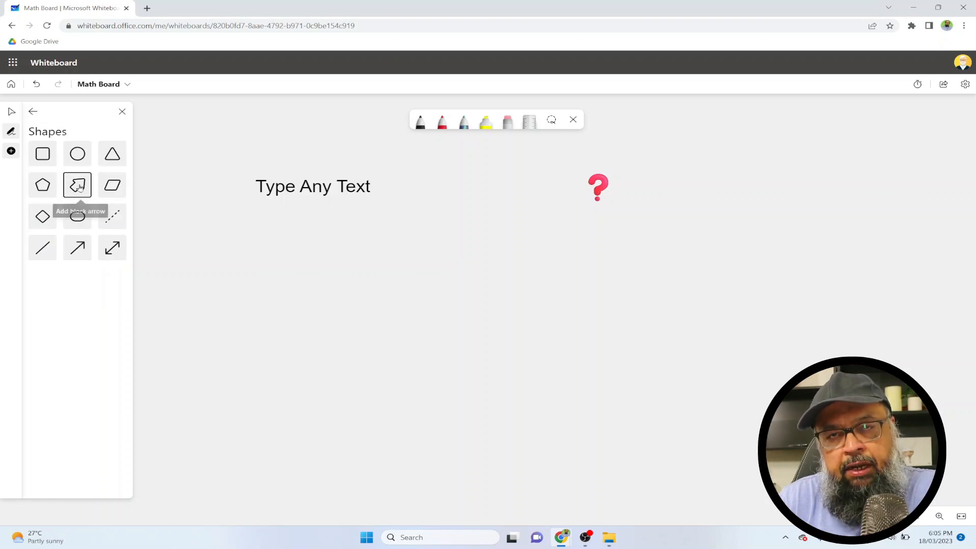
drag(308, 359, 445, 273)
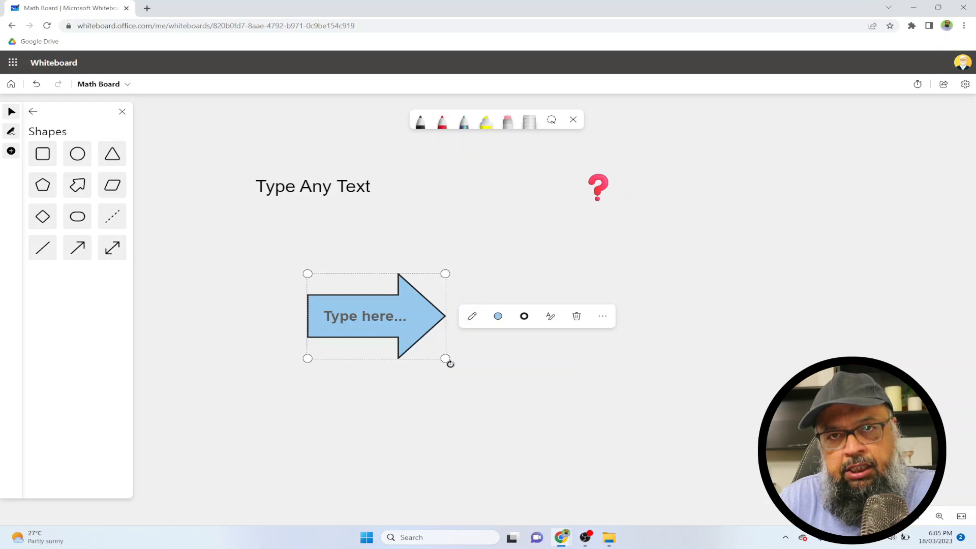
drag(451, 364, 482, 304)
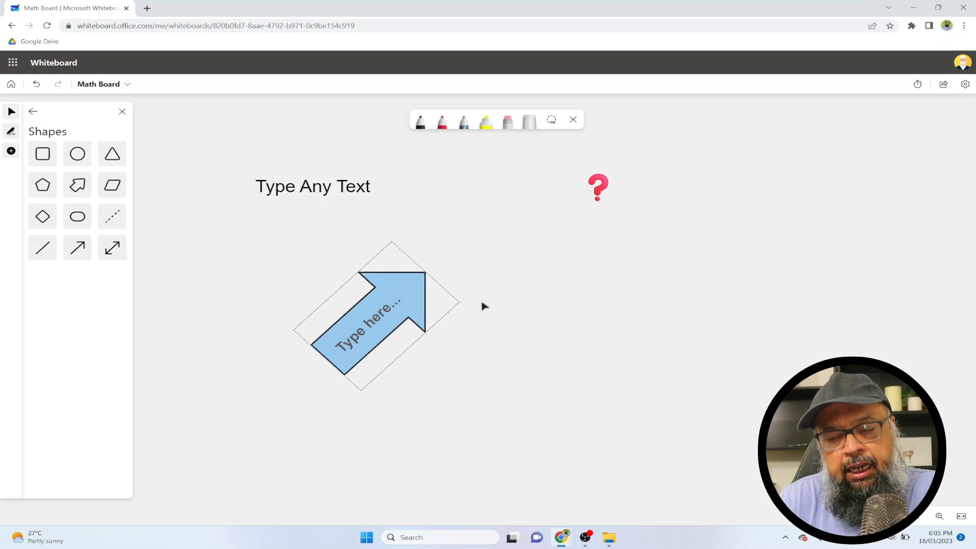
Label the block arrow "text" and change its fill color to light red
click(369, 331)
text(text)
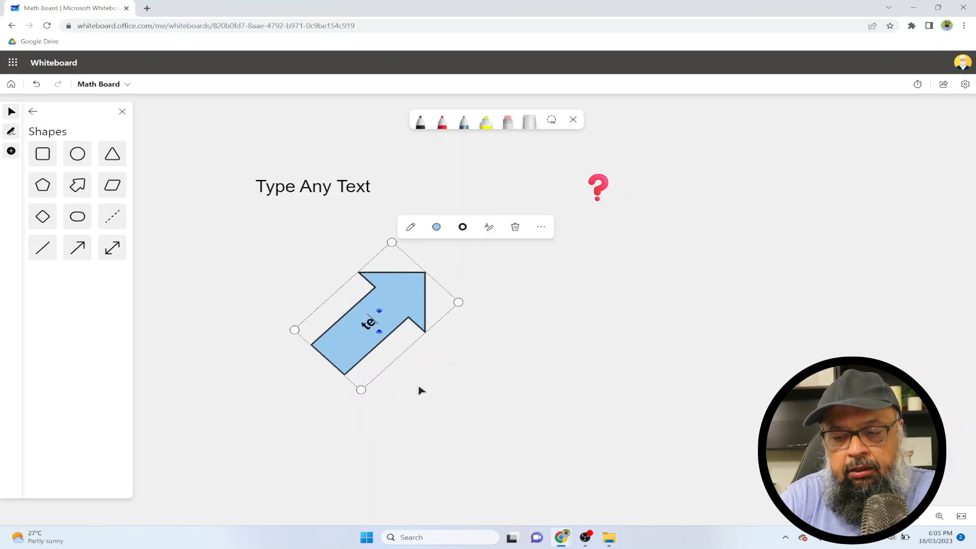
click(435, 231)
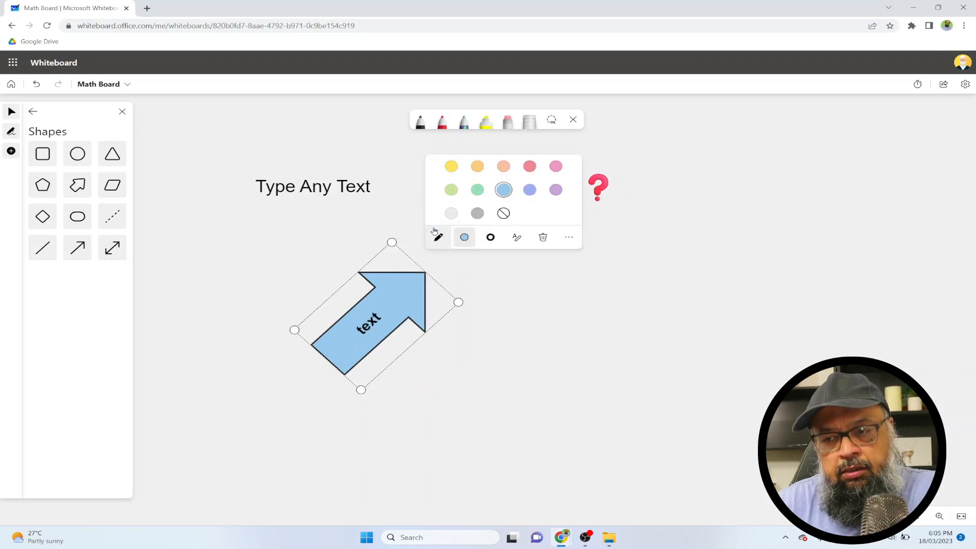
click(530, 168)
Draw a parallelogram to the right of the question mark and a single-headed arrow pointing up toward the question mark
click(112, 185)
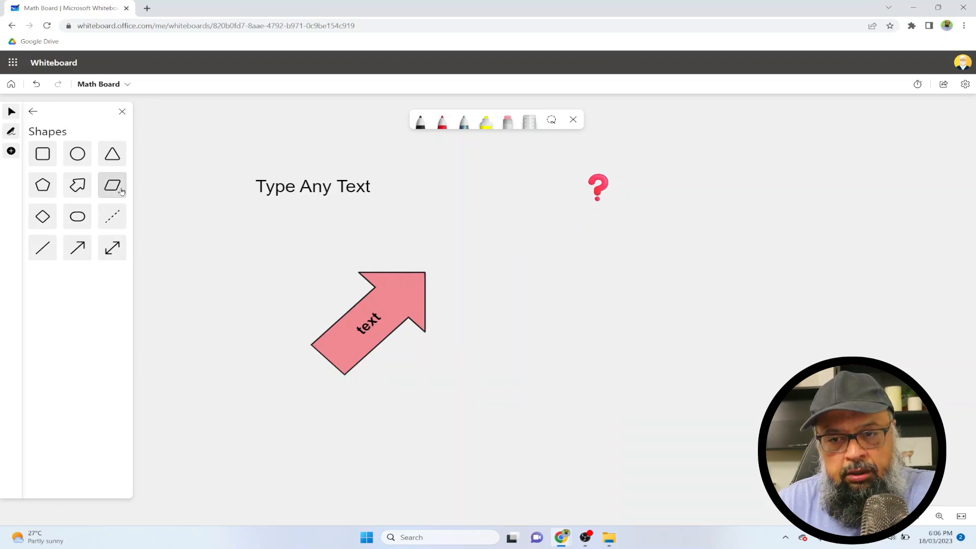
drag(715, 187, 842, 261)
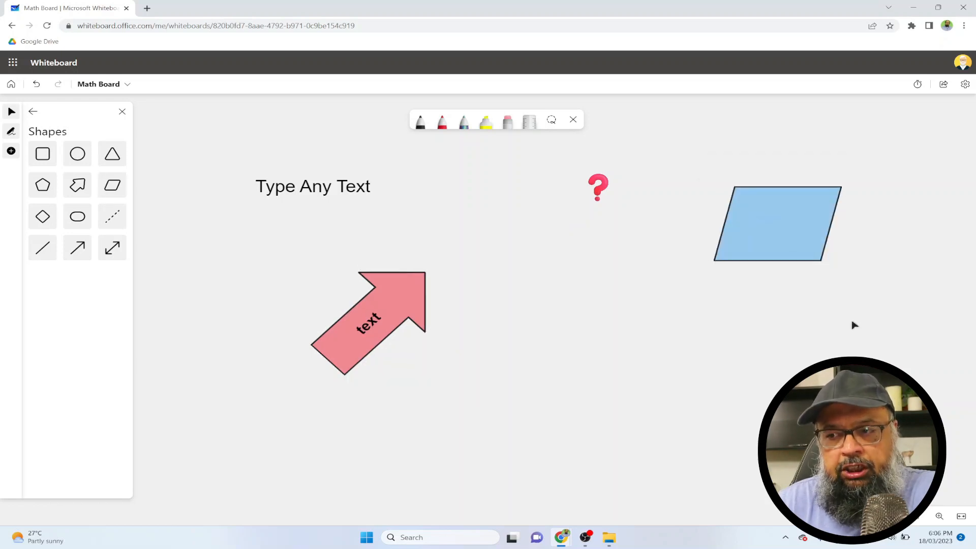
click(78, 248)
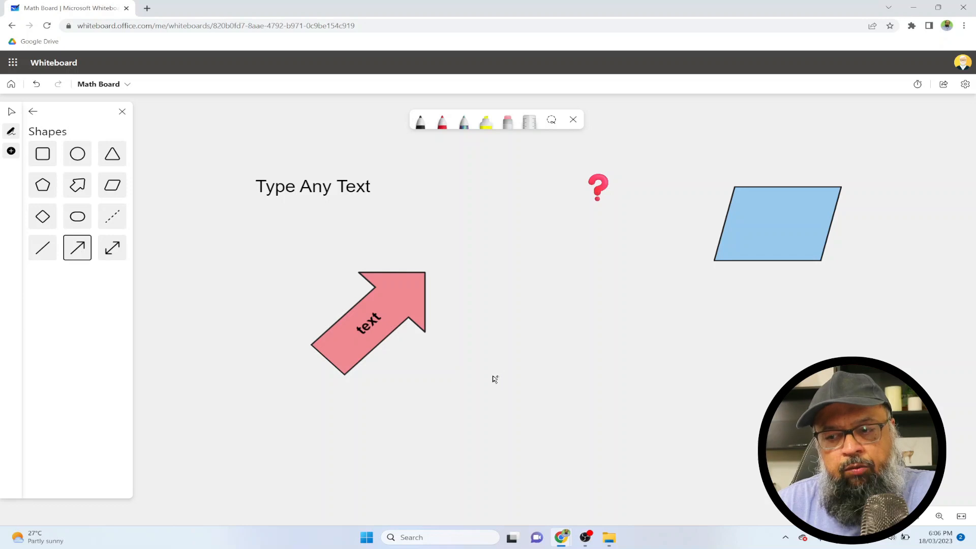
drag(492, 376, 602, 250)
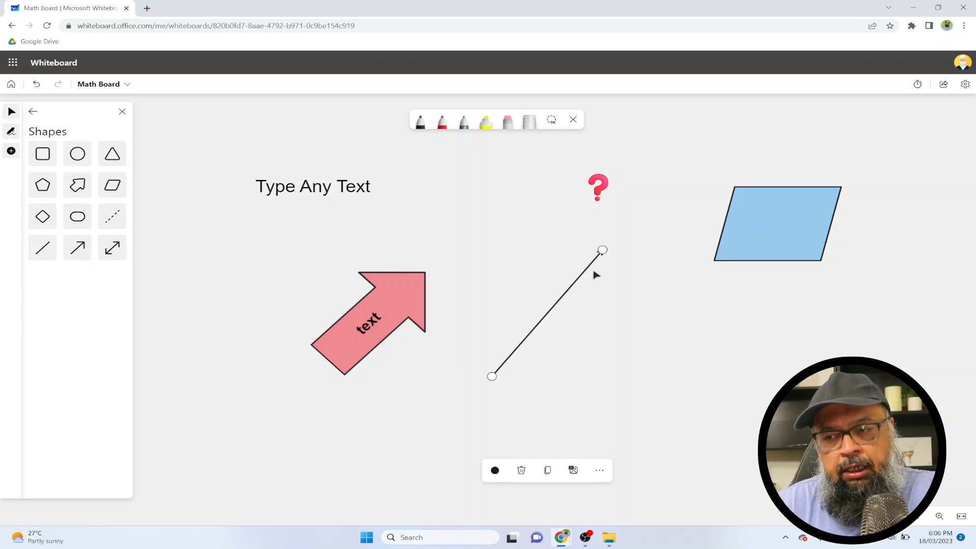
click(438, 346)
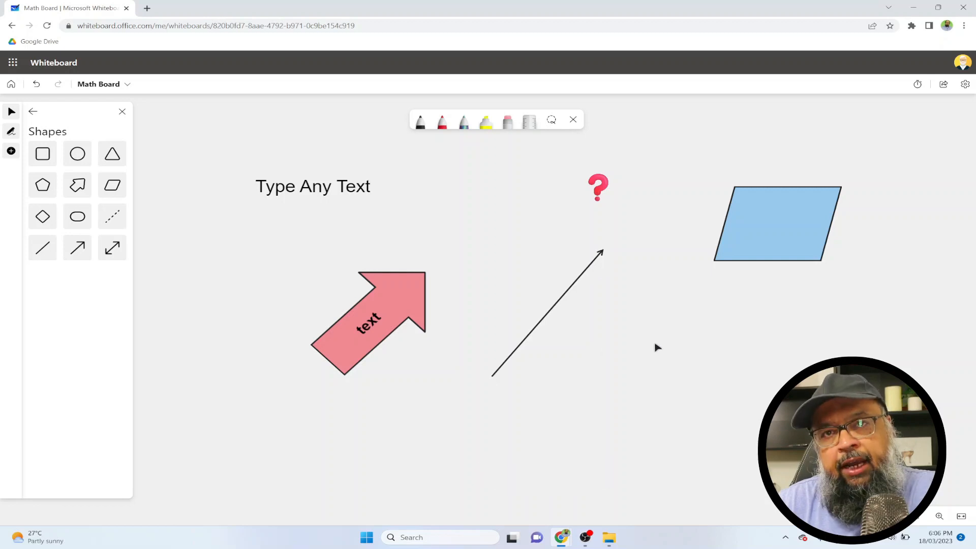
Draw a double-headed arrow between the text and the block arrow, sloping slightly up to the right
click(111, 248)
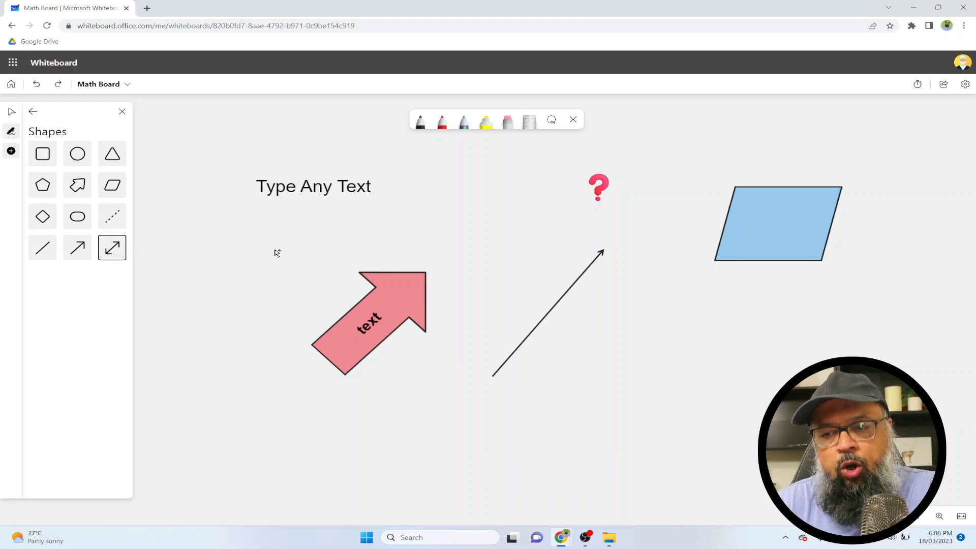
drag(273, 248, 490, 215)
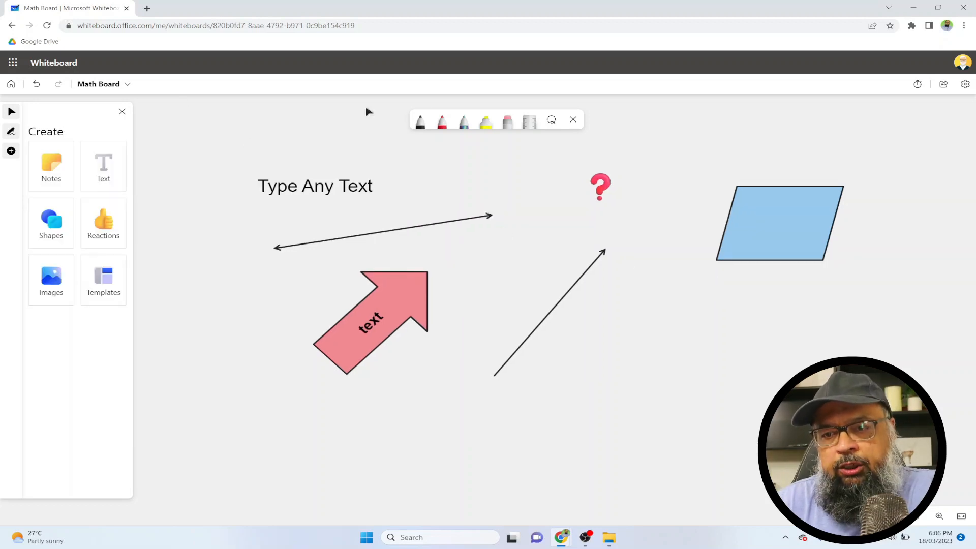
Pan around the board to examine the empty canvas beyond the drawn objects and return to them
drag(761, 384, 691, 266)
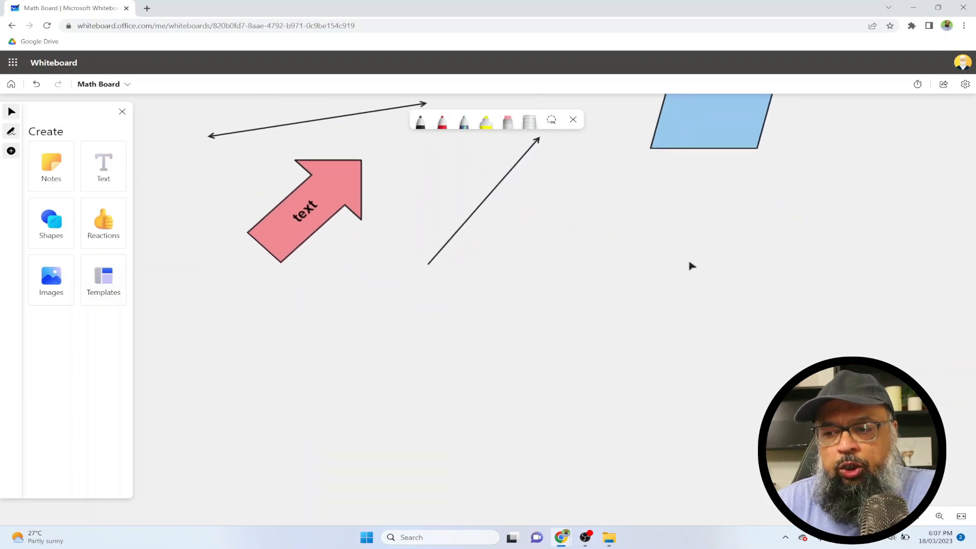
drag(767, 381, 732, 354)
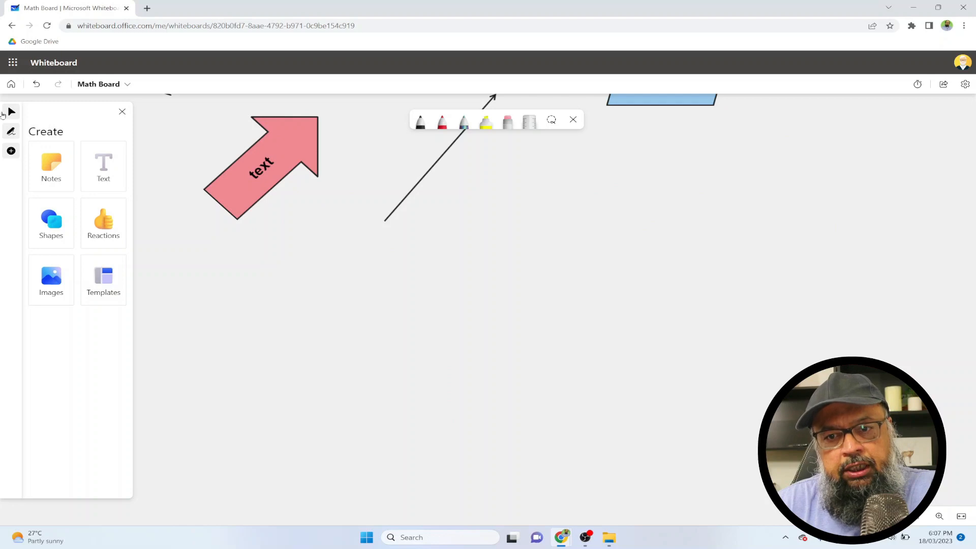
drag(641, 305, 906, 157)
drag(808, 270, 612, 272)
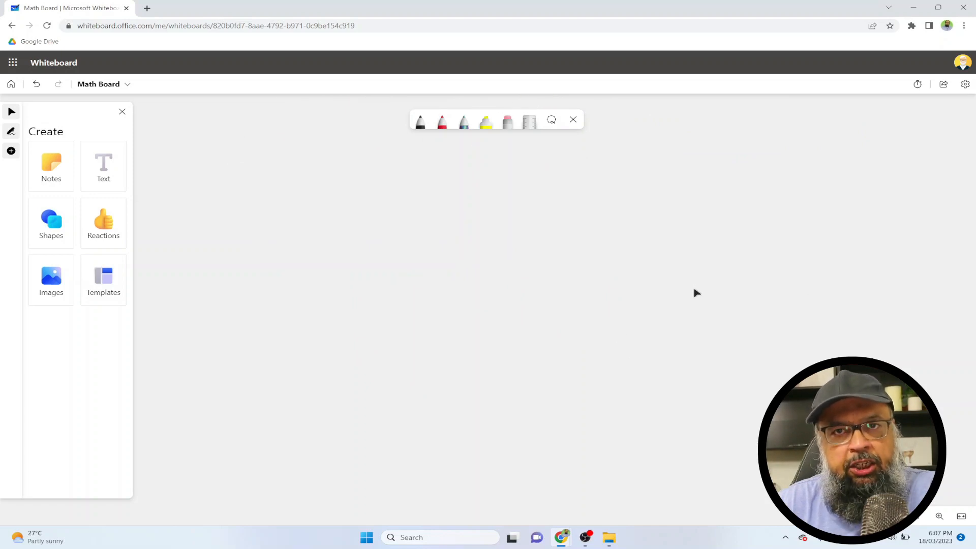
drag(696, 293, 752, 440)
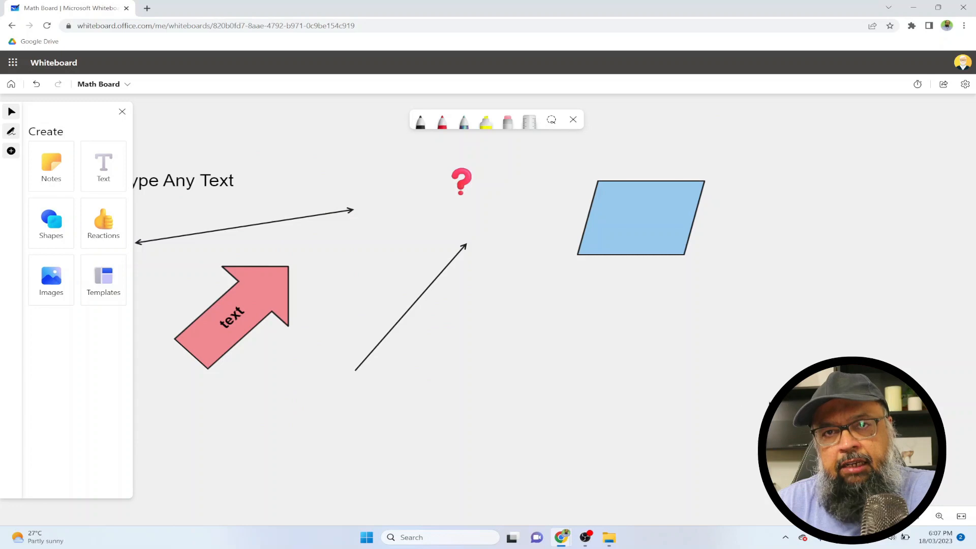
drag(794, 386, 766, 286)
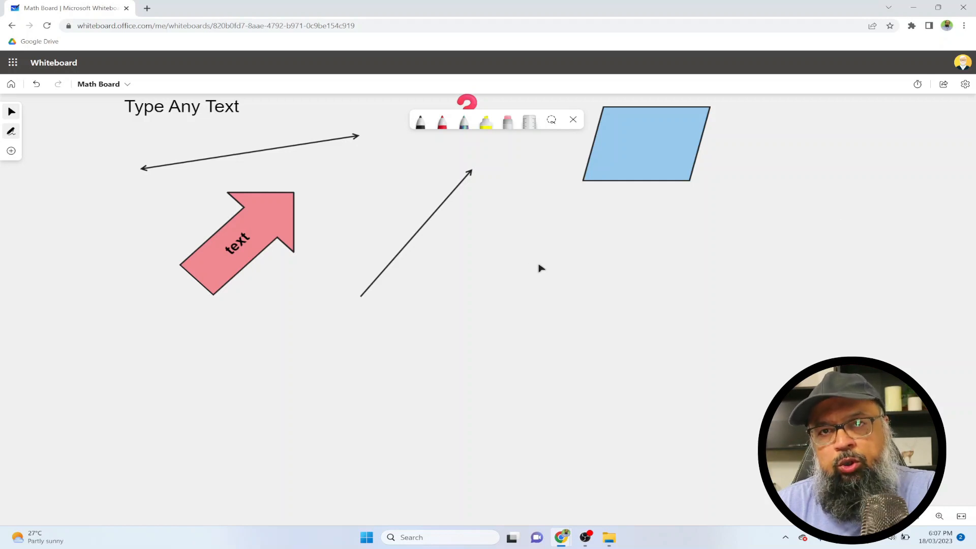
Start exporting the board as a standard-resolution PNG image and cancel the save
click(966, 85)
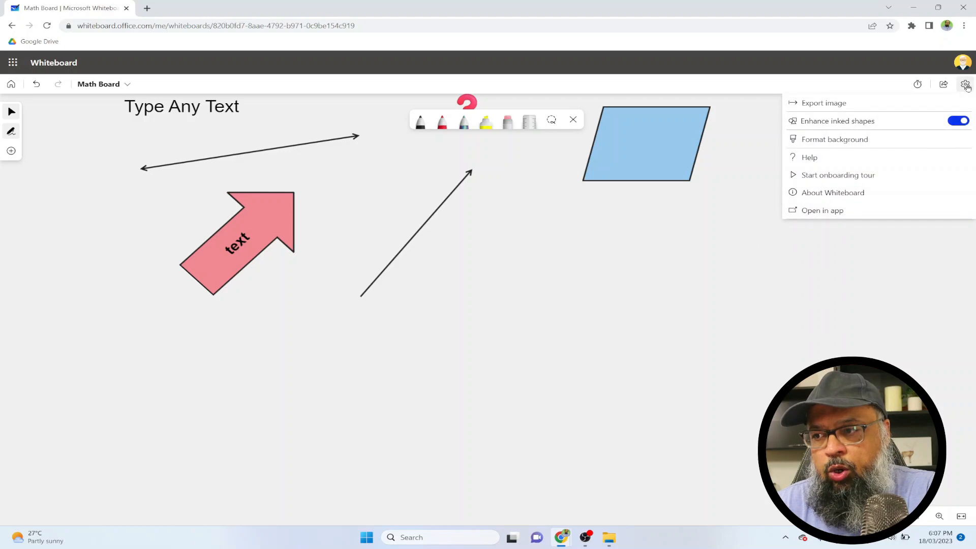
click(834, 106)
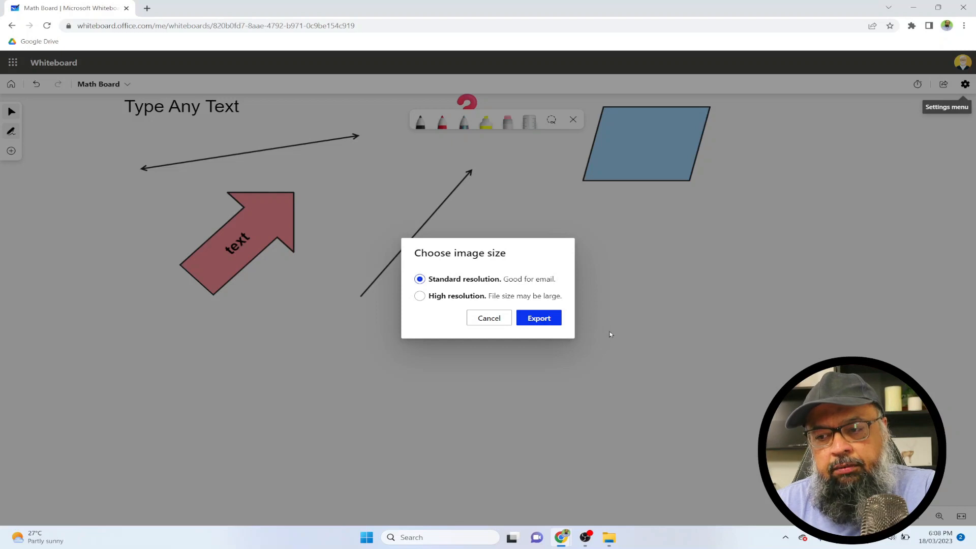
click(535, 320)
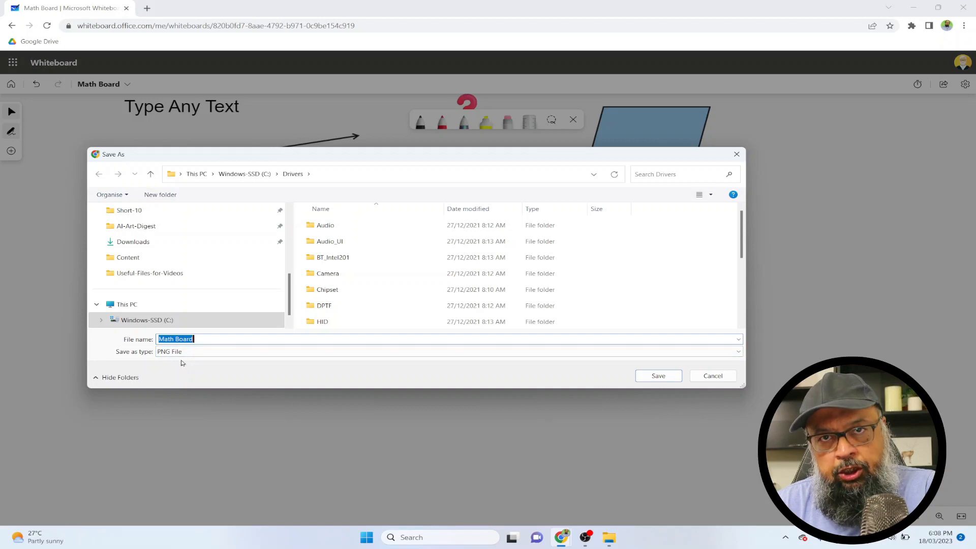
click(713, 376)
Move away from the objects, fit the whole board to the screen, zoom out and zoom back in
drag(516, 320, 490, 209)
drag(642, 338, 653, 289)
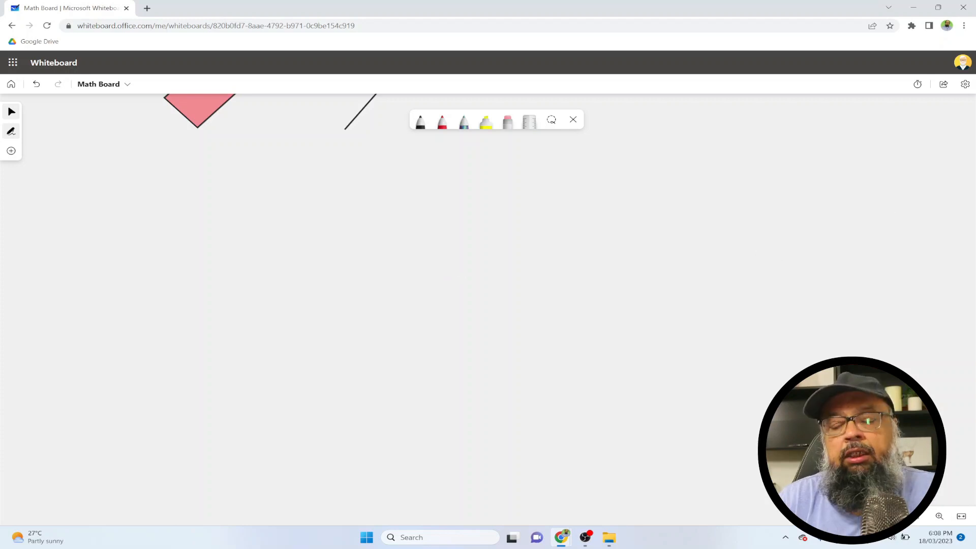
click(962, 517)
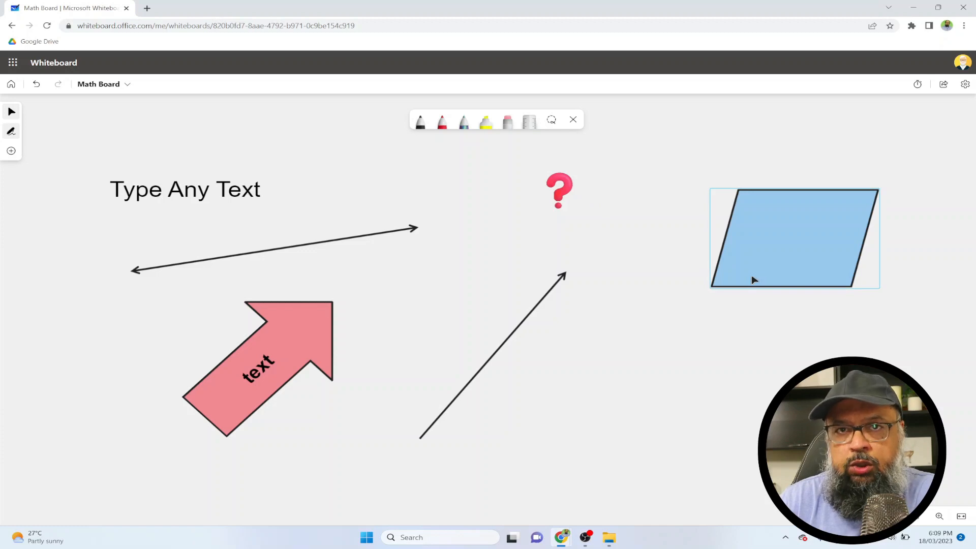
click(918, 517)
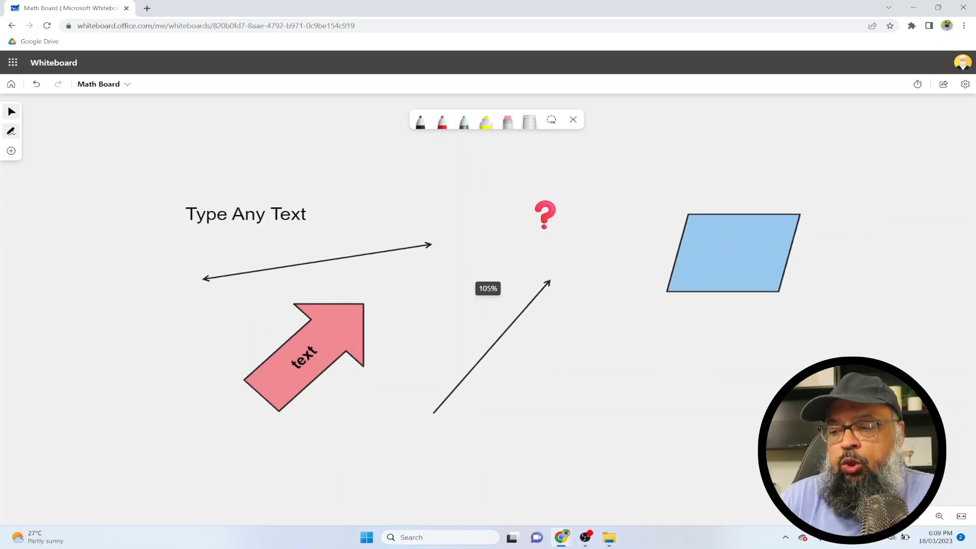
click(917, 517)
click(917, 517)
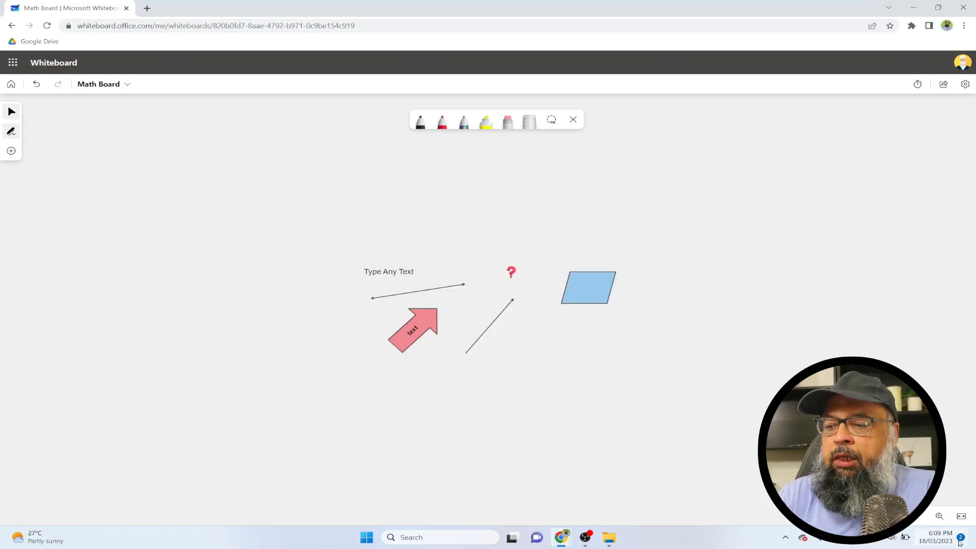
click(942, 517)
click(942, 517)
click(942, 517)
click(942, 517)
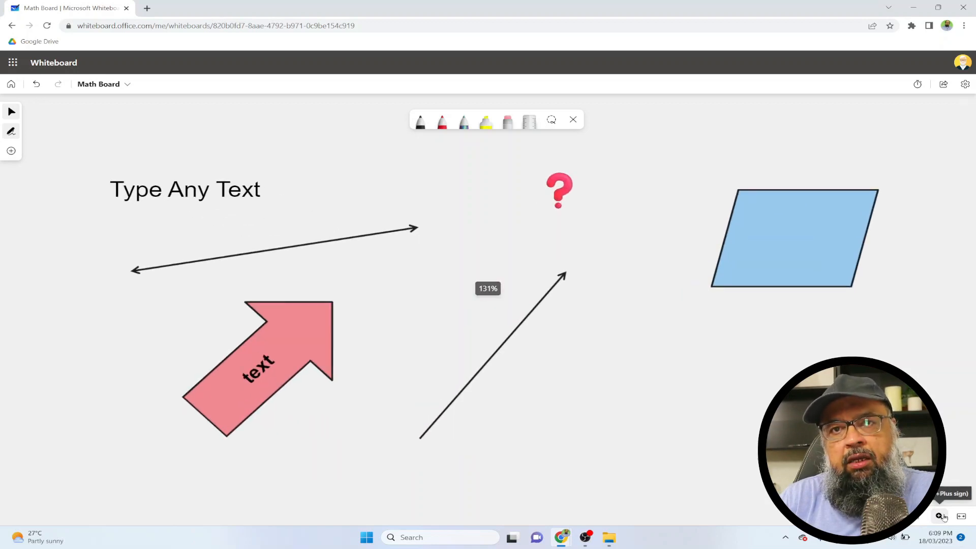
click(942, 517)
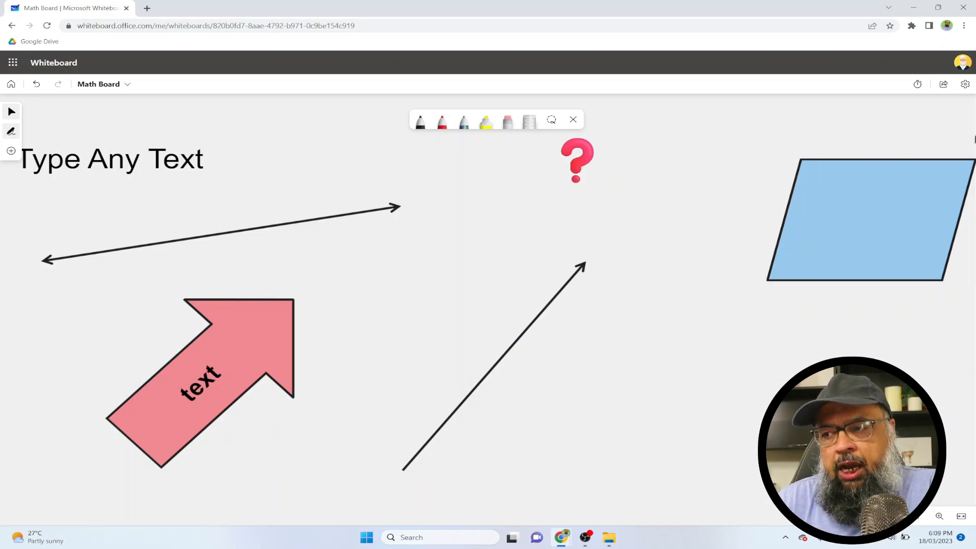
Run the board's timer from 05:00, stop it and close it
click(919, 87)
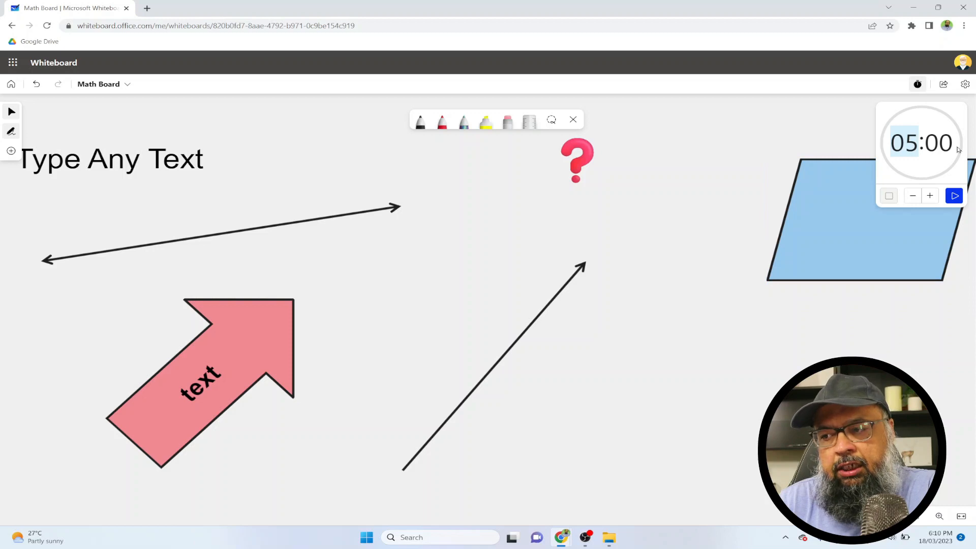
click(954, 196)
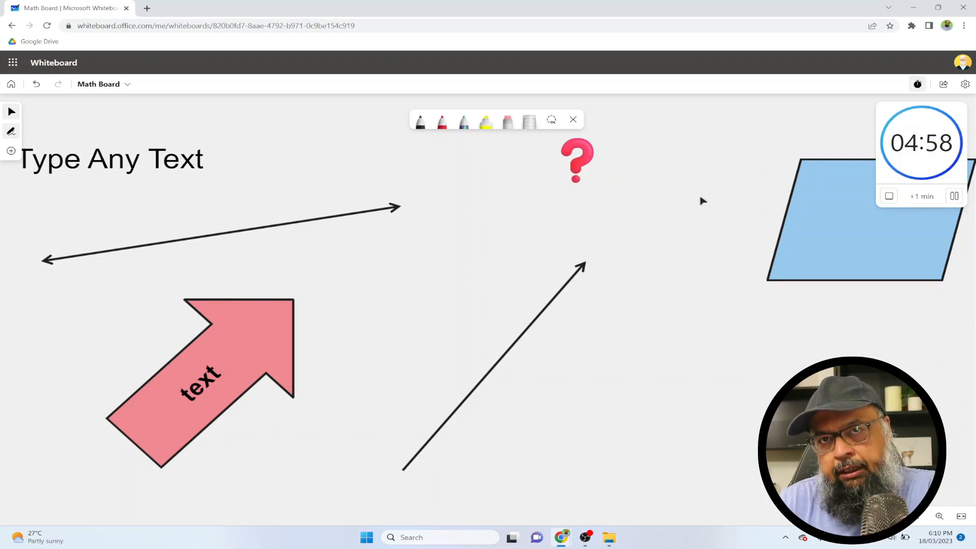
click(918, 85)
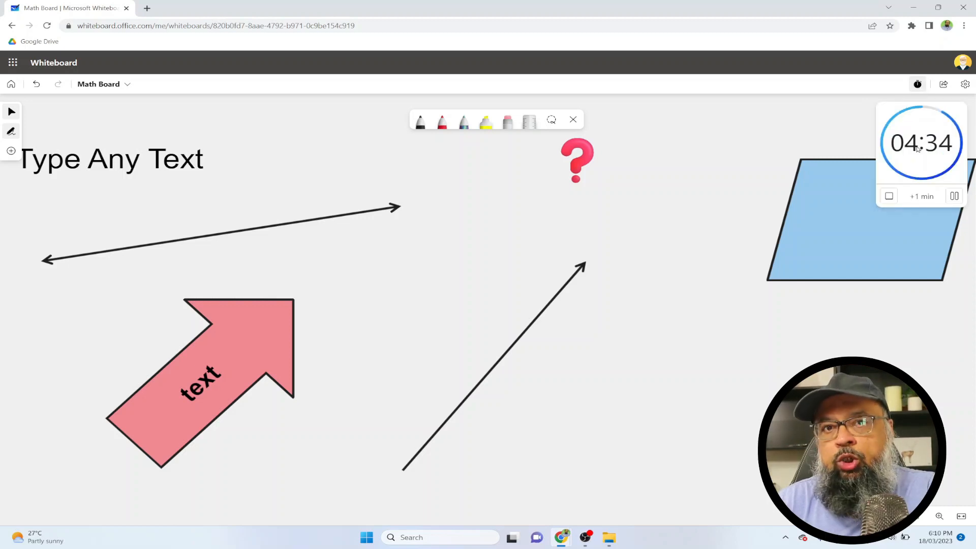
click(889, 195)
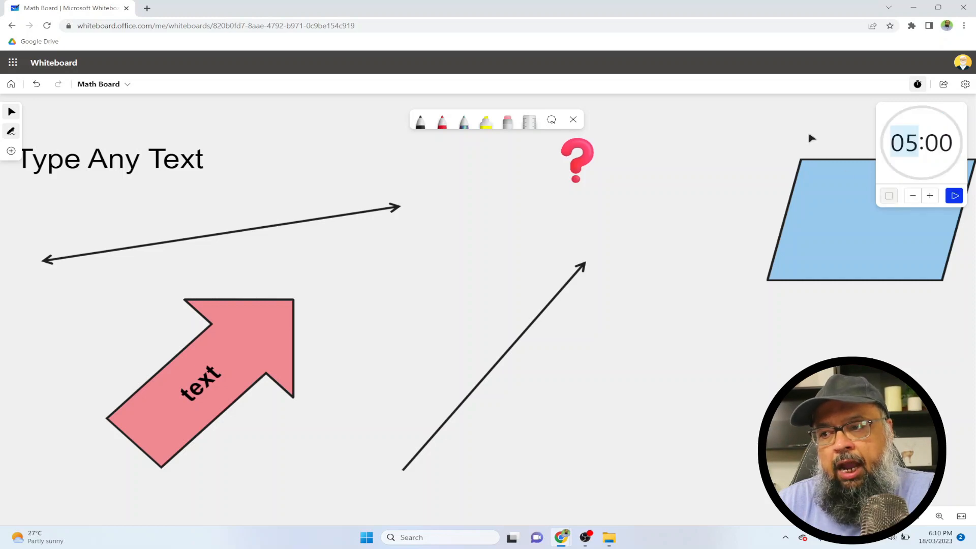
click(917, 85)
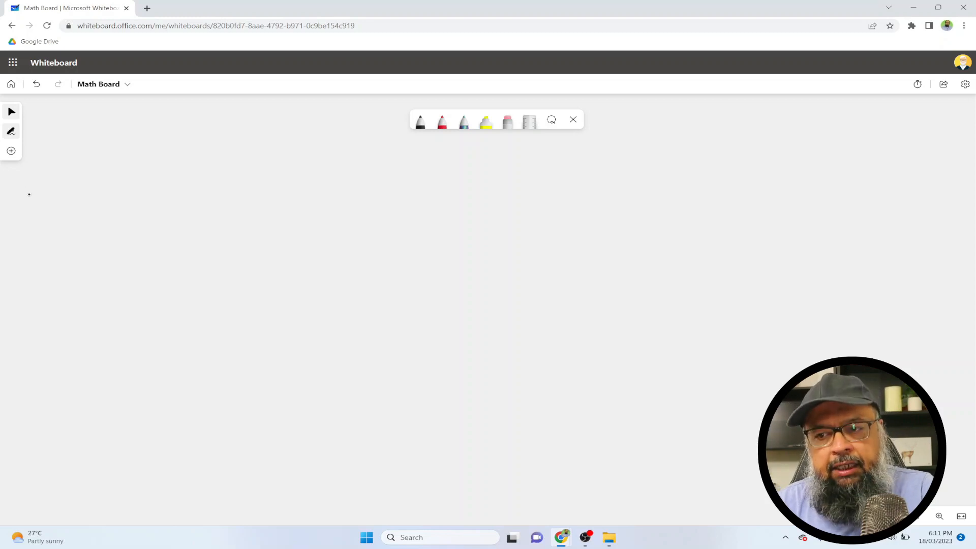
Handwrite the equation x² − 12x + 1 = 0 in black ink on an empty area and underline it with two strokes
click(421, 121)
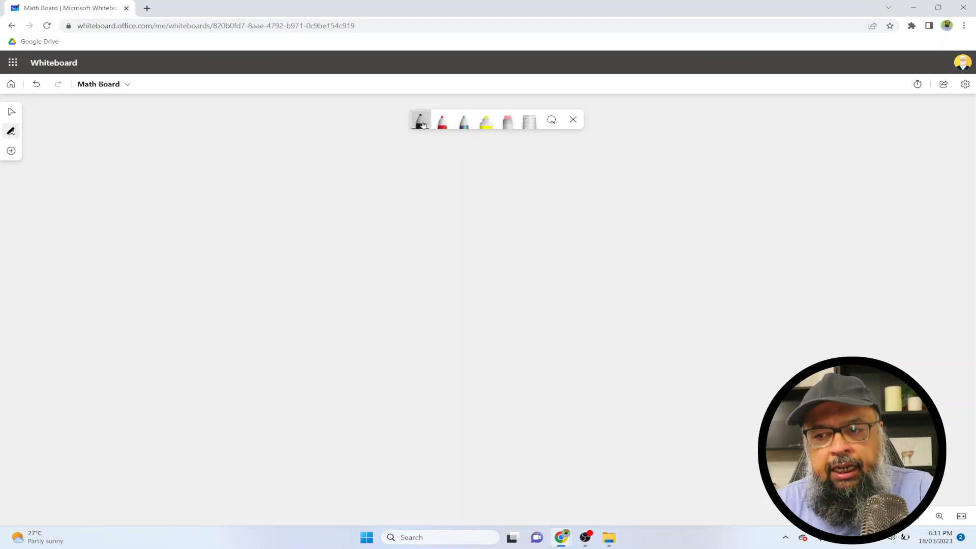
mouse_move(229, 189)
mouse_down()
mouse_move(249, 214)
mouse_move(232, 211)
mouse_up()
mouse_move(243, 168)
mouse_down()
mouse_move(295, 202)
mouse_move(398, 191)
mouse_up()
drag(387, 182, 386, 200)
drag(411, 178, 405, 202)
mouse_move(424, 187)
mouse_down()
mouse_move(475, 197)
mouse_move(459, 182)
mouse_up()
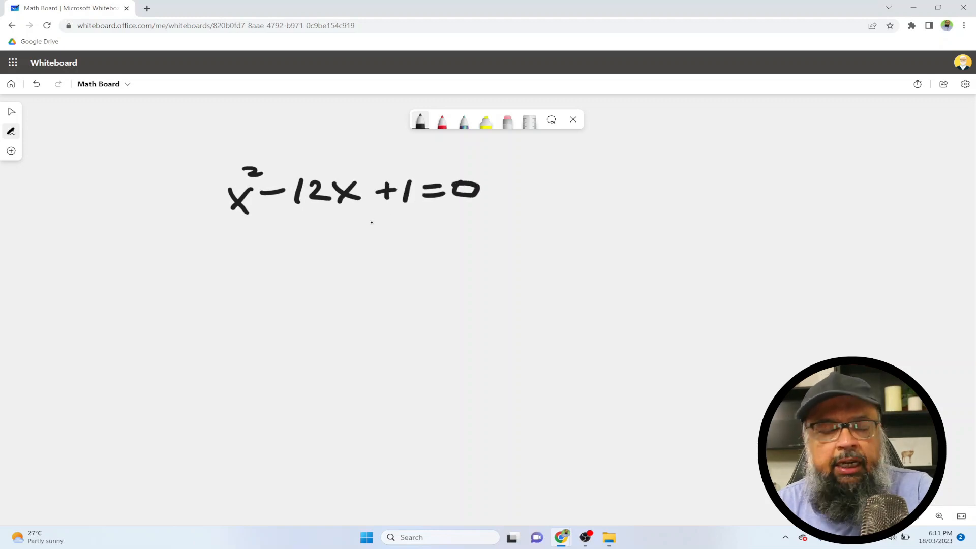
drag(226, 233, 403, 223)
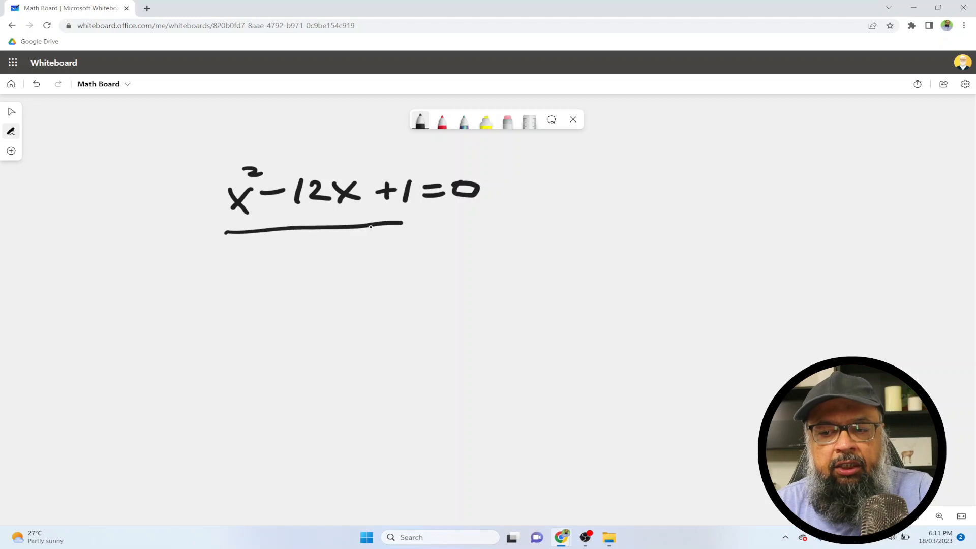
drag(281, 235, 367, 235)
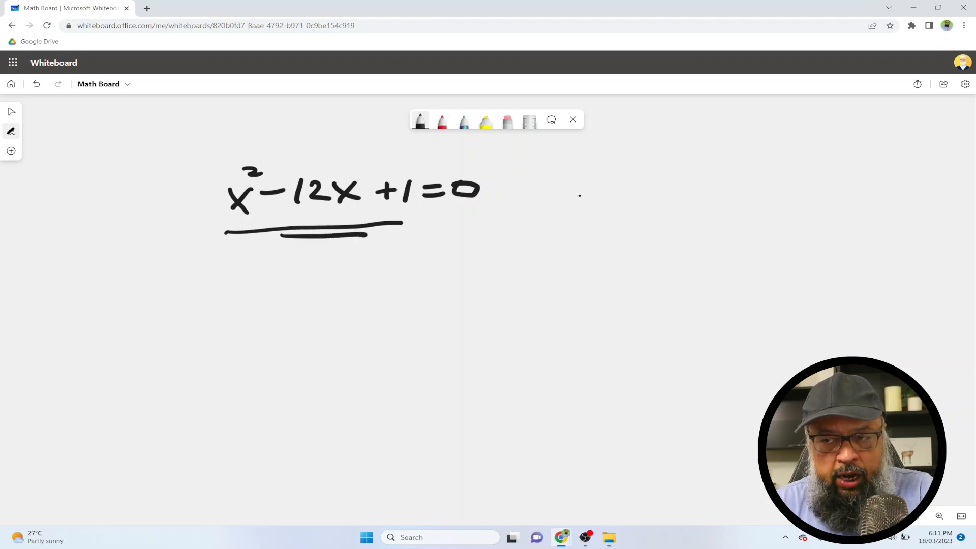
With Enhance inked shapes on, sketch a triangle below the equation and a circle to its right in black ink
click(965, 84)
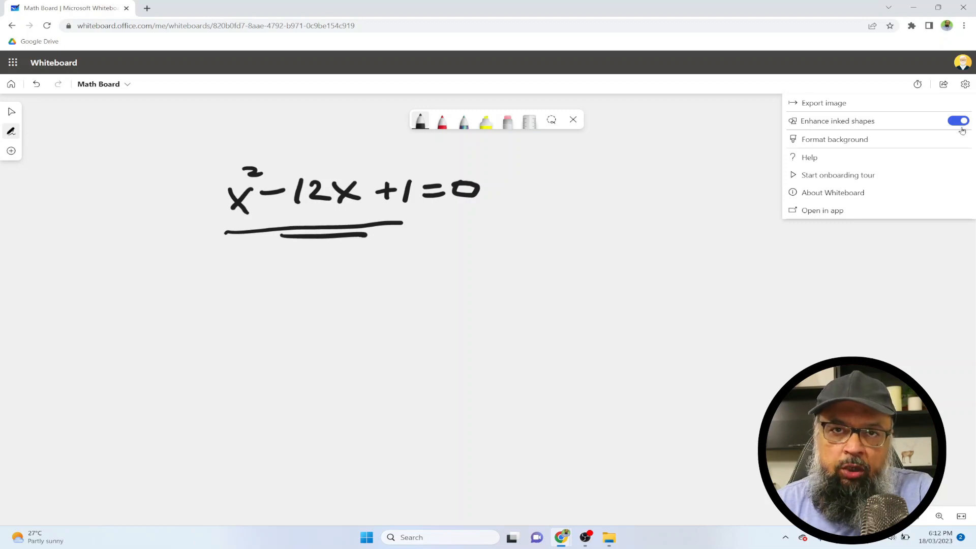
click(730, 102)
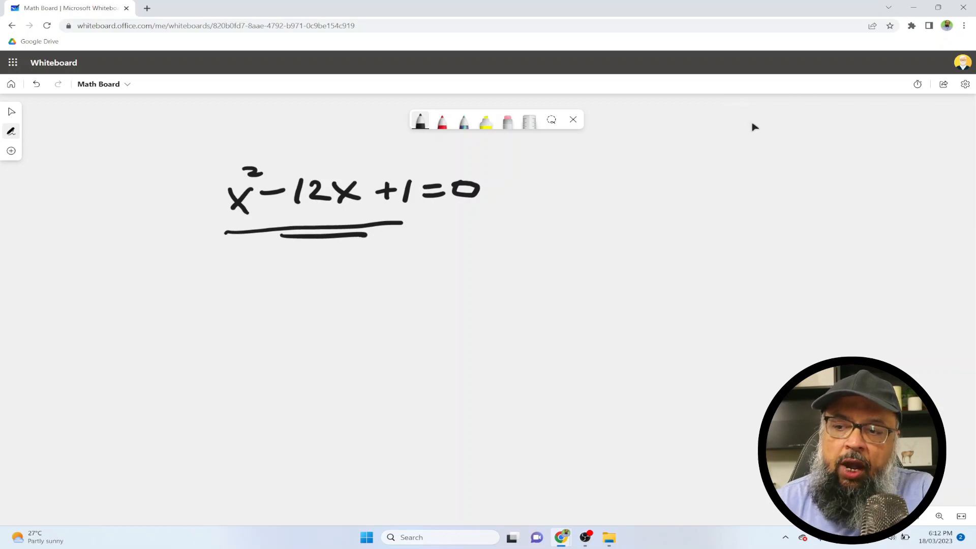
mouse_move(282, 269)
mouse_down()
mouse_move(161, 342)
mouse_move(319, 332)
mouse_move(341, 322)
mouse_move(277, 263)
mouse_up()
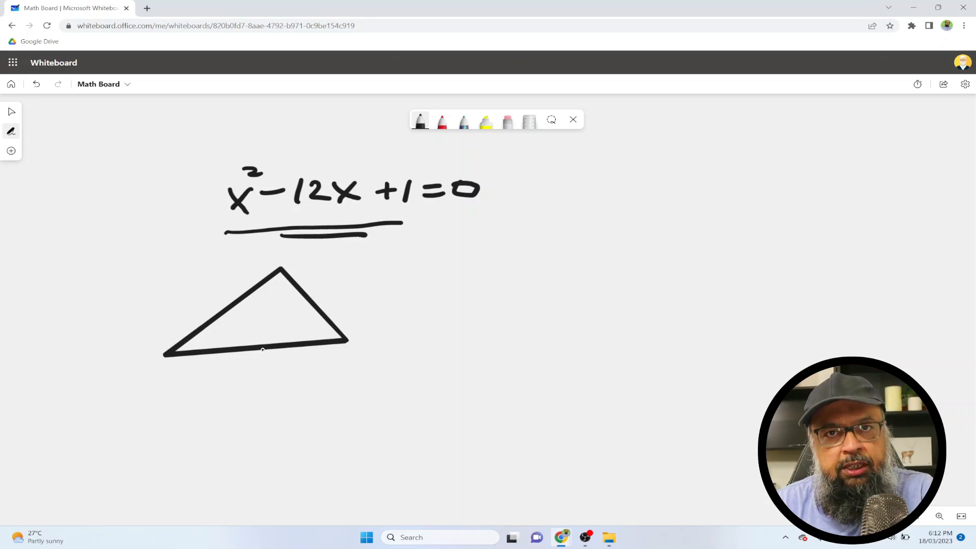
mouse_move(435, 264)
mouse_down()
mouse_move(412, 293)
mouse_move(476, 310)
mouse_move(439, 263)
mouse_up()
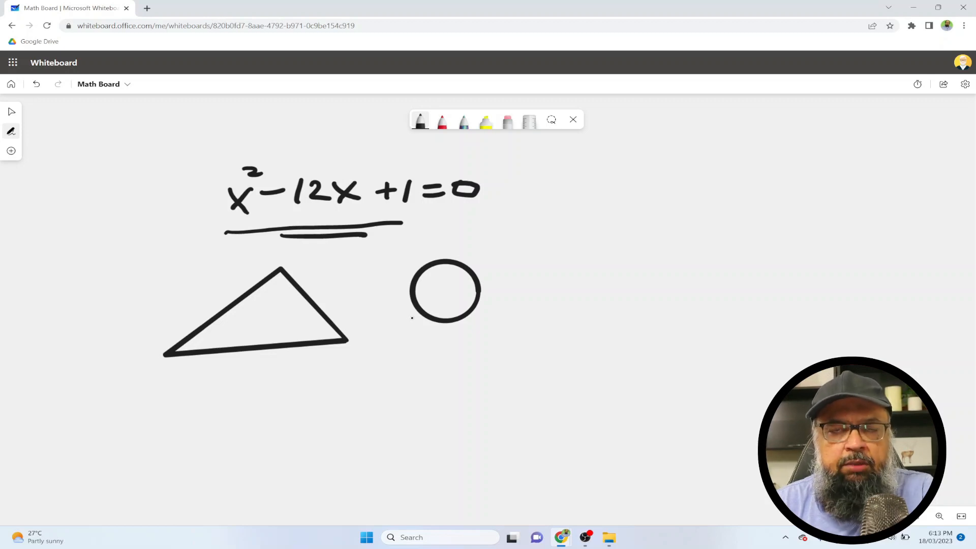
Set the orange pen to single-arrow mode and draw a diagonal arrow beside the circle and a zigzag arrow beside the equation
click(442, 121)
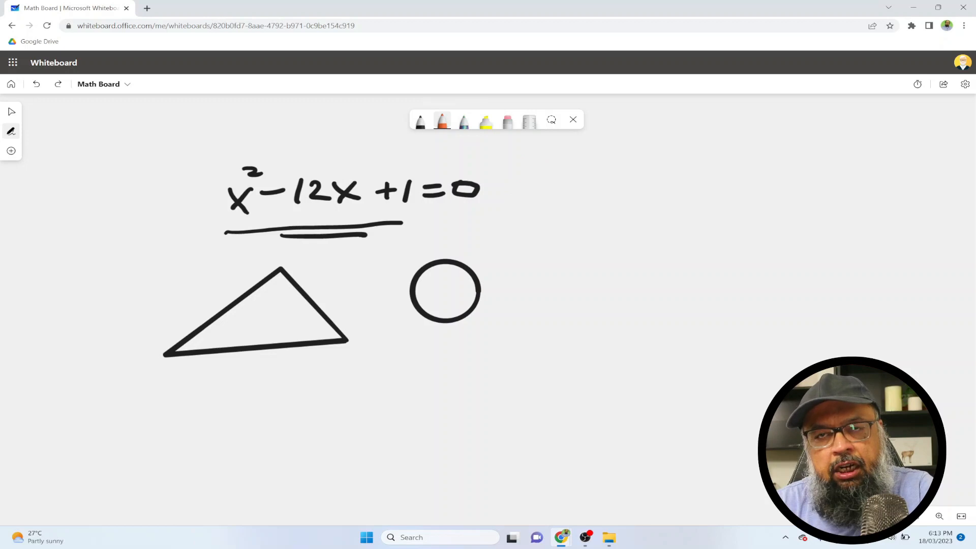
click(442, 121)
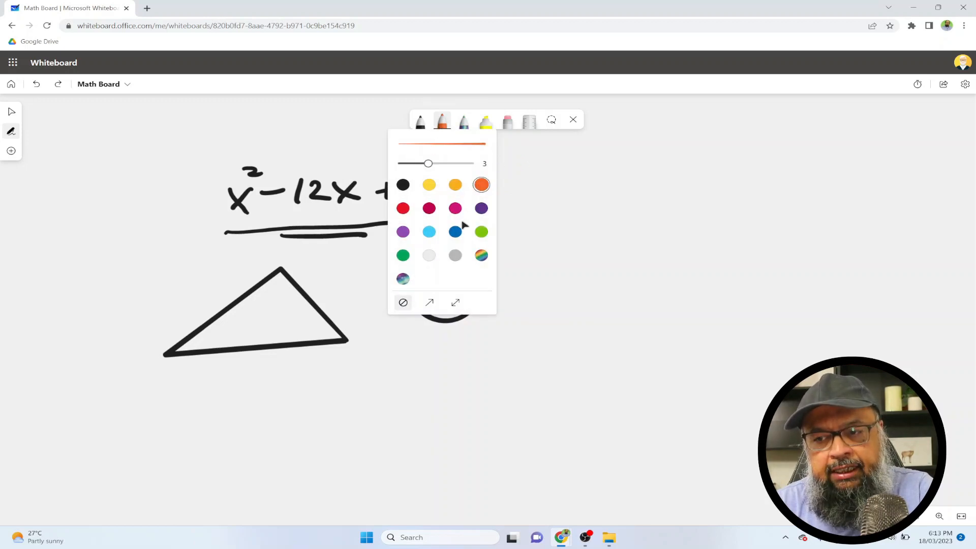
click(430, 303)
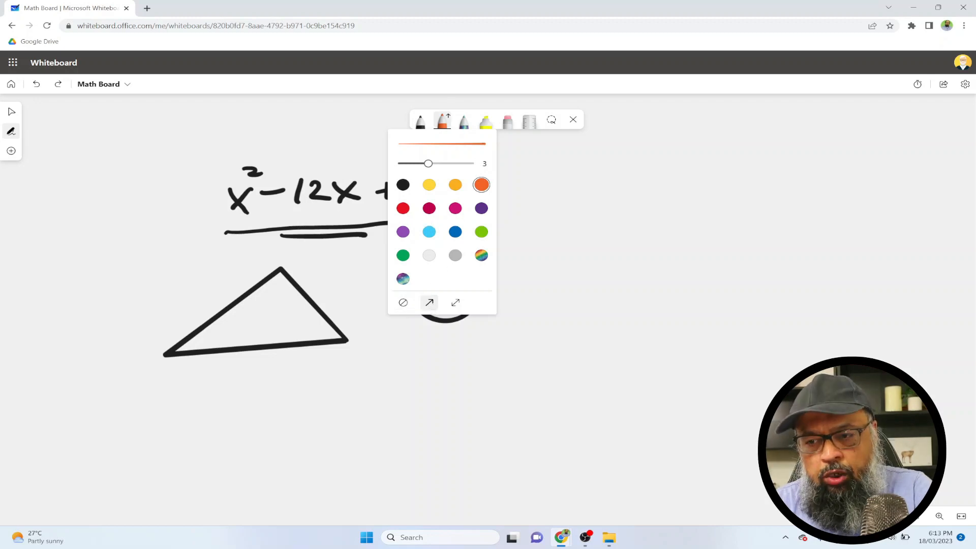
mouse_move(527, 299)
mouse_down()
mouse_move(588, 257)
mouse_move(680, 220)
mouse_up()
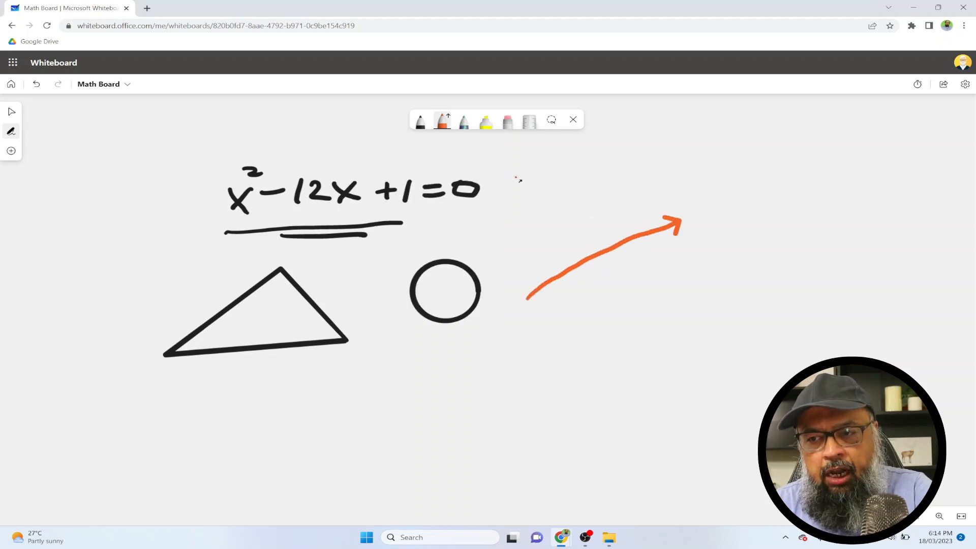
drag(513, 179, 606, 164)
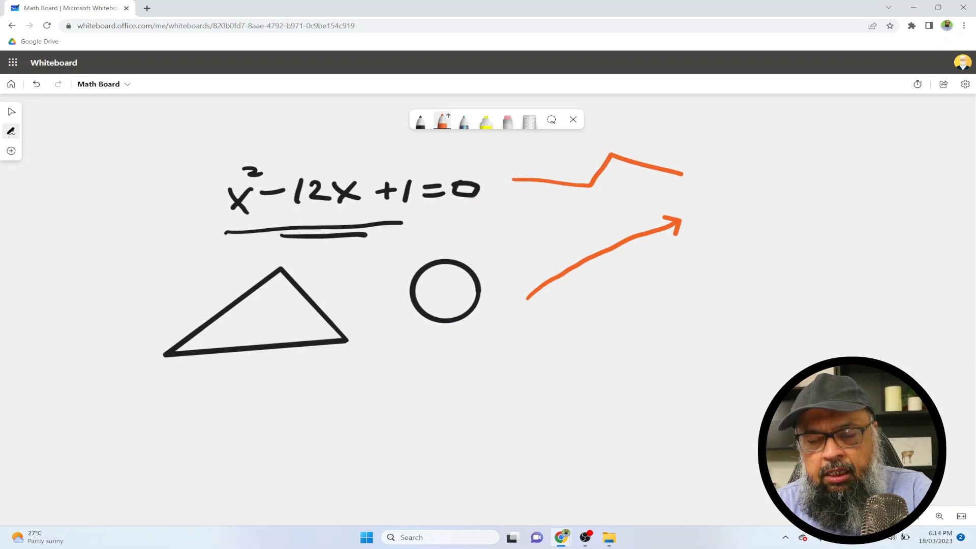
drag(671, 161, 667, 181)
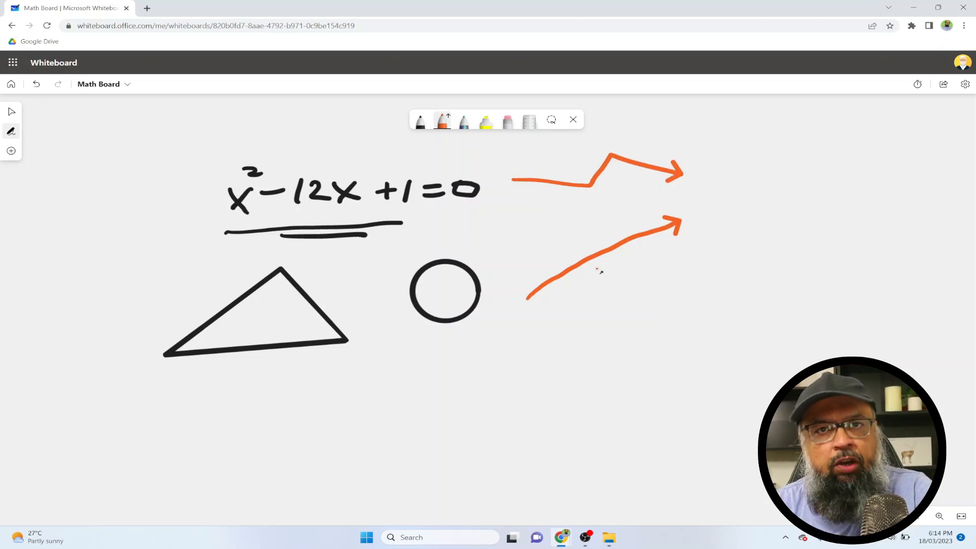
Draw a third, bent orange arrow beside the other two and mark the handwritten equation with the yellow highlighter
mouse_move(707, 223)
mouse_down()
mouse_move(744, 191)
mouse_move(797, 232)
mouse_move(732, 279)
mouse_move(746, 283)
mouse_up()
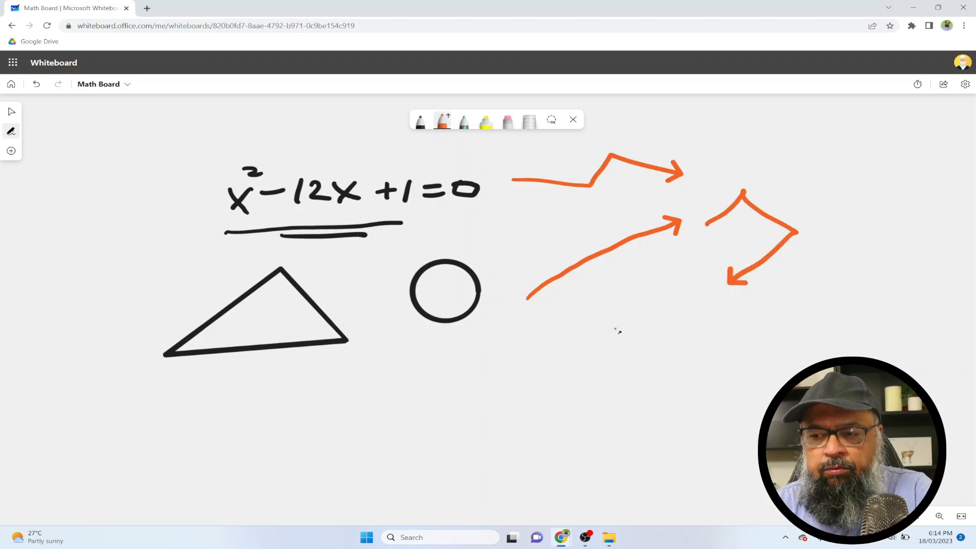
click(486, 121)
mouse_move(226, 201)
mouse_down()
mouse_move(366, 175)
mouse_move(315, 194)
mouse_move(357, 190)
mouse_up()
drag(234, 224, 426, 191)
Erase the orange arrows, the highlights, the underlines and the equation's strokes after x² −
click(507, 121)
mouse_move(407, 175)
mouse_down()
mouse_move(297, 191)
mouse_move(584, 180)
mouse_up()
mouse_move(527, 298)
mouse_down()
mouse_move(680, 220)
mouse_move(796, 233)
mouse_up()
mouse_move(305, 232)
mouse_down()
mouse_move(401, 224)
mouse_move(434, 194)
mouse_up()
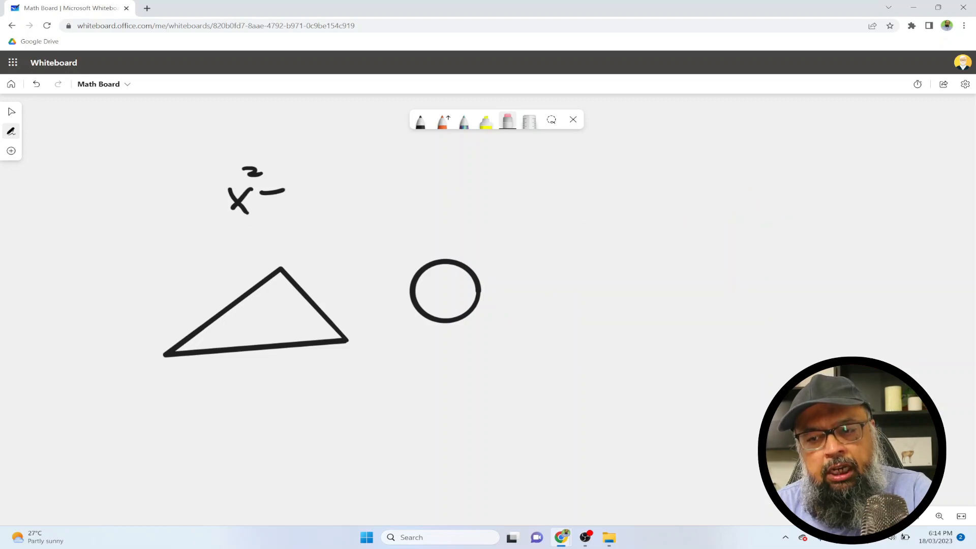
Set the eraser to Erase partial stroke and cut gaps in the upper and lower parts of the black circle
click(508, 122)
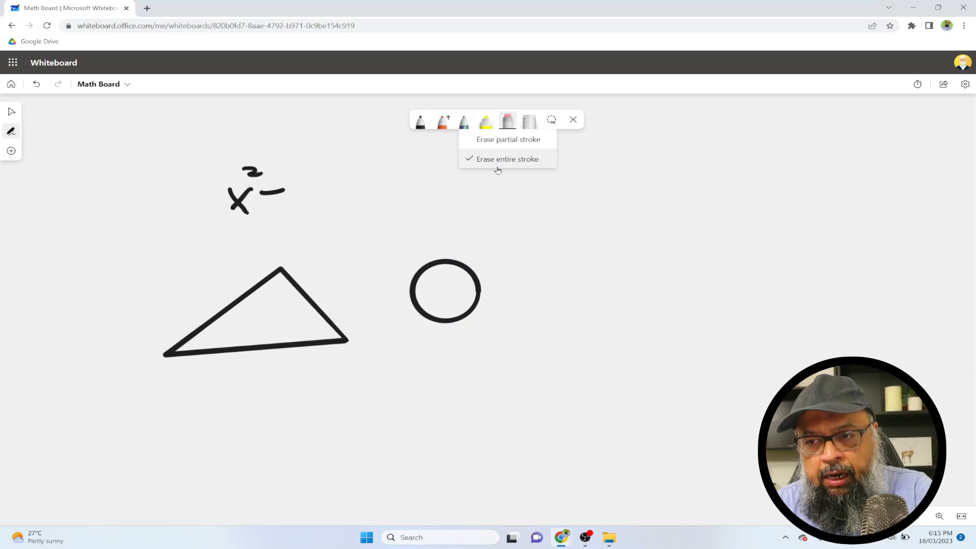
click(494, 147)
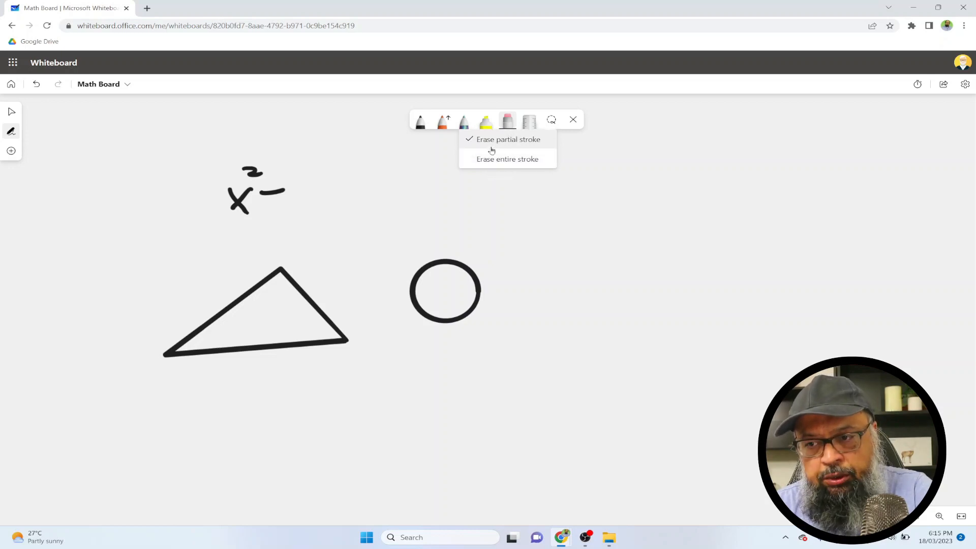
mouse_move(460, 251)
mouse_down()
mouse_move(427, 323)
mouse_move(437, 313)
mouse_up()
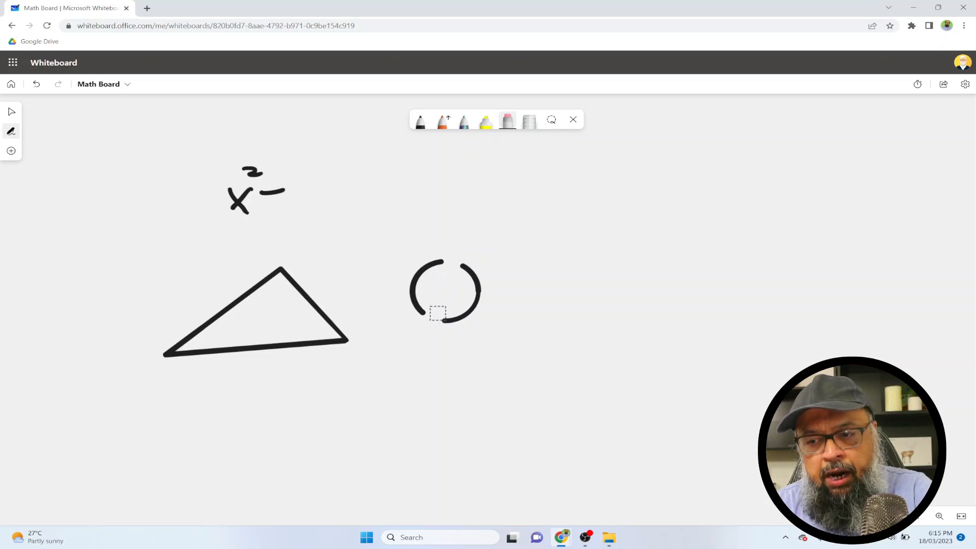
Erase a gap in the middle of the triangle's base and handwrite the letter A there in black
mouse_move(262, 347)
mouse_down()
mouse_move(254, 364)
mouse_move(259, 340)
mouse_move(242, 358)
mouse_move(245, 343)
mouse_up()
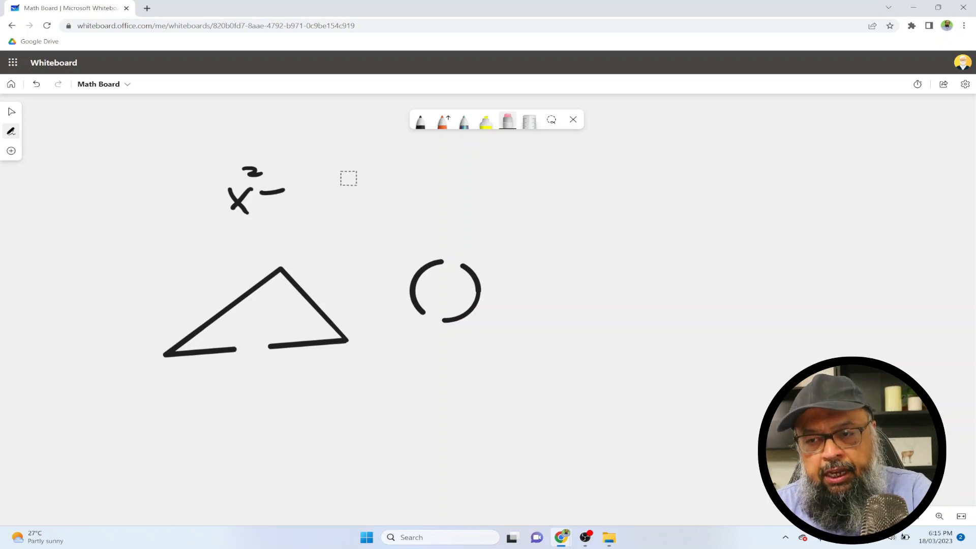
click(421, 123)
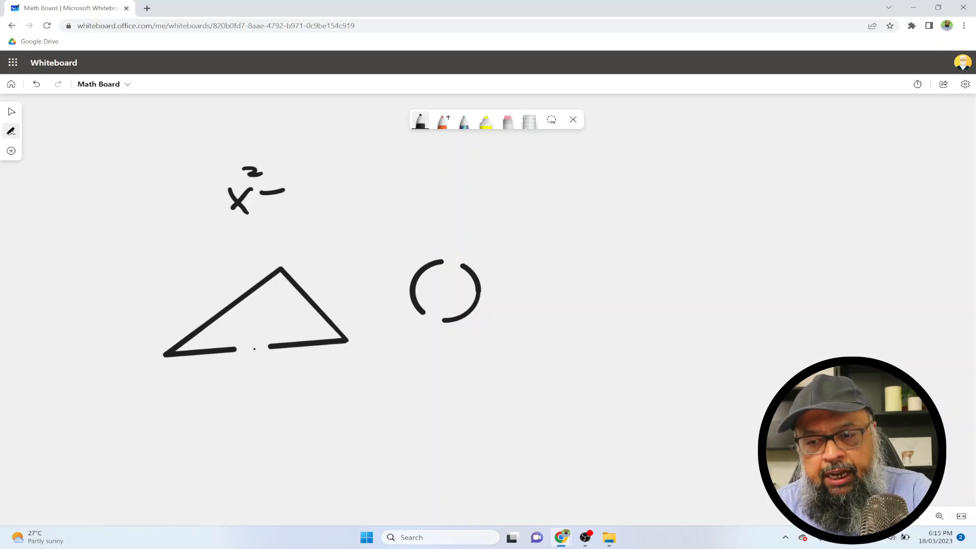
mouse_move(248, 337)
mouse_down()
mouse_move(243, 357)
mouse_move(259, 358)
mouse_up()
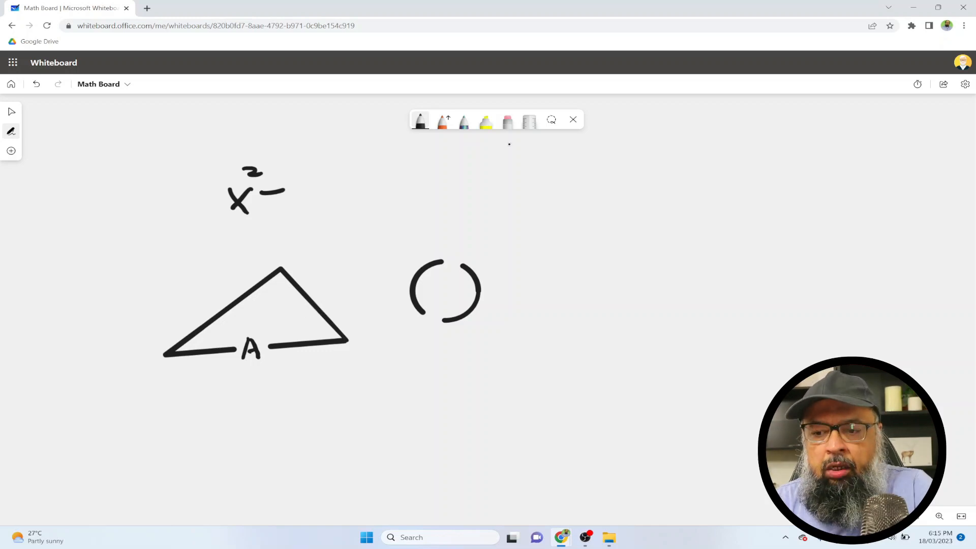
Show the ruler on the canvas and move it over the broken circle, next to the blue circle
click(527, 130)
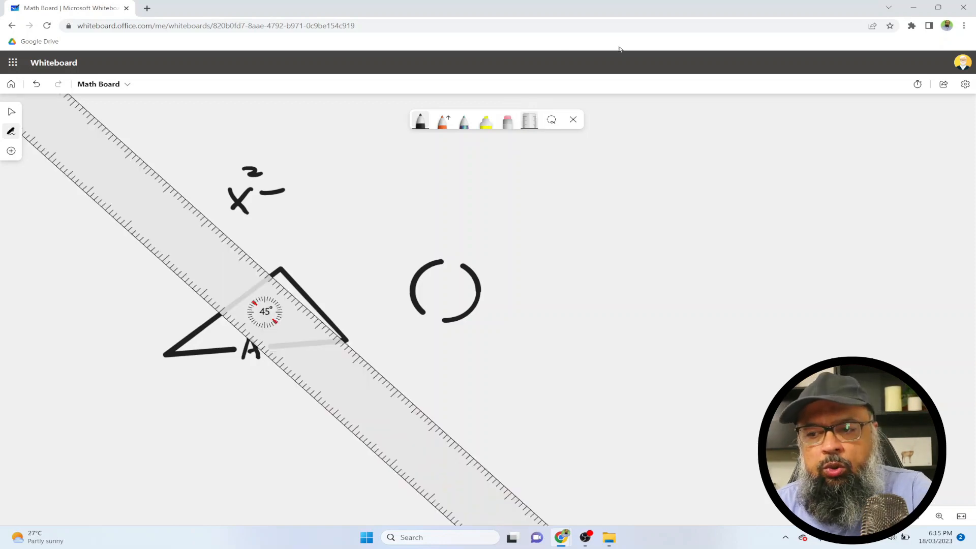
drag(394, 427, 574, 401)
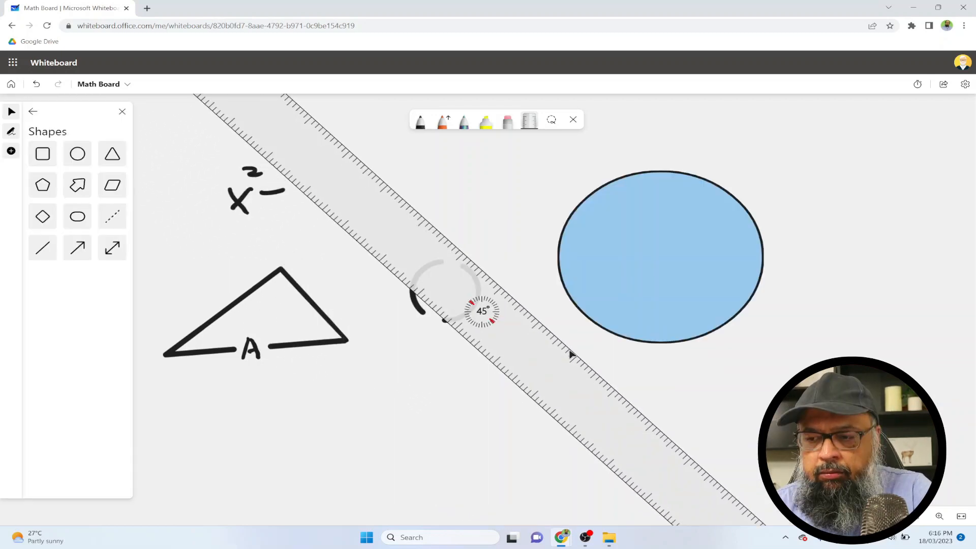
drag(572, 355, 677, 382)
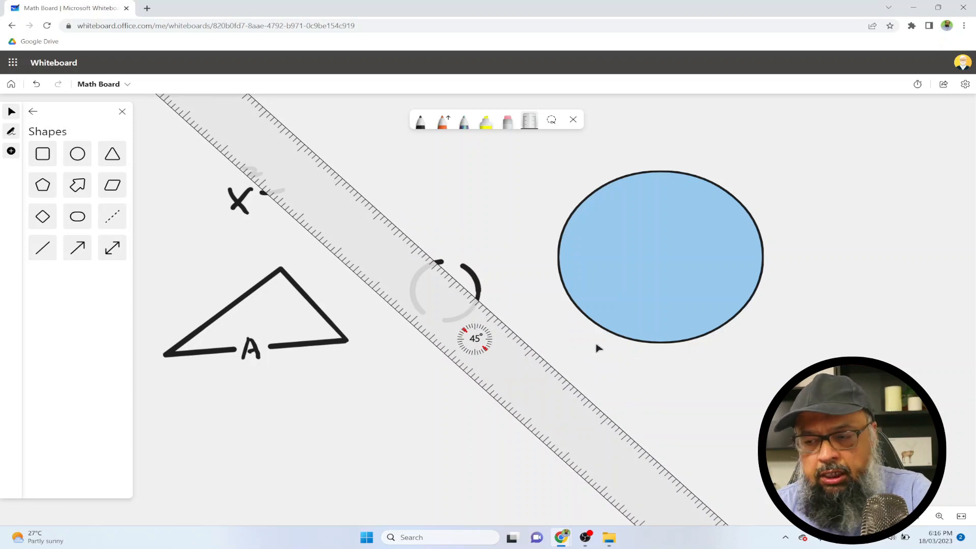
drag(611, 467, 544, 373)
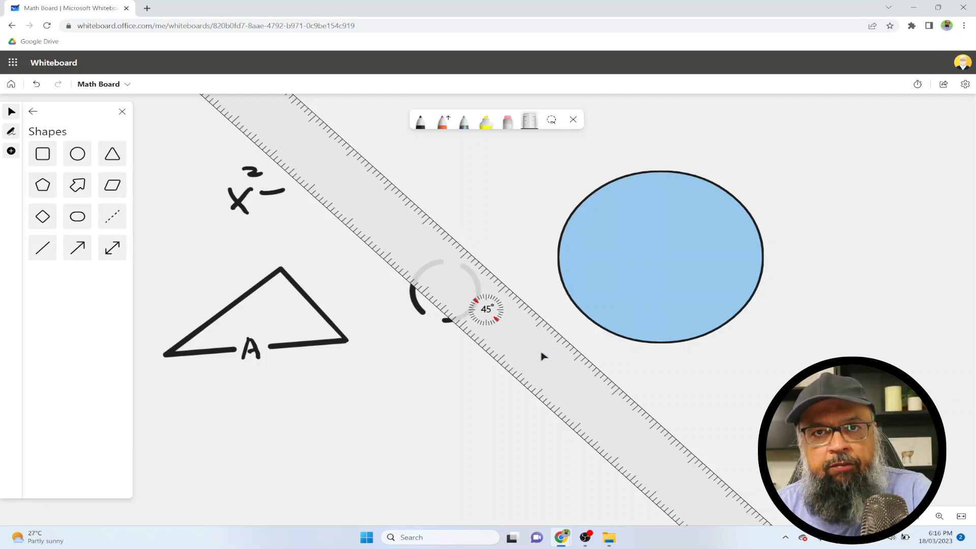
Rotate the ruler to 0° and place it just beneath the blue circle
scroll(543, 356, up, 14)
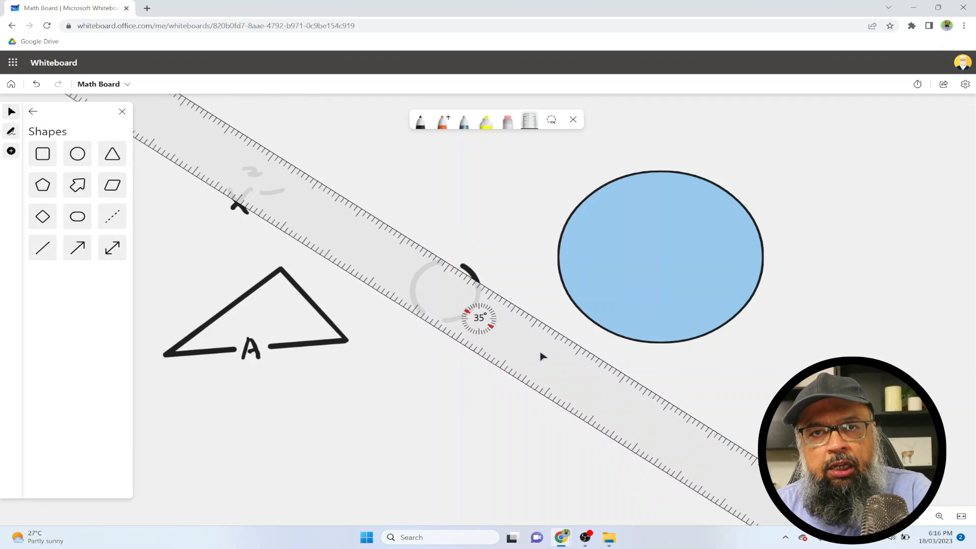
scroll(543, 356, up, 2)
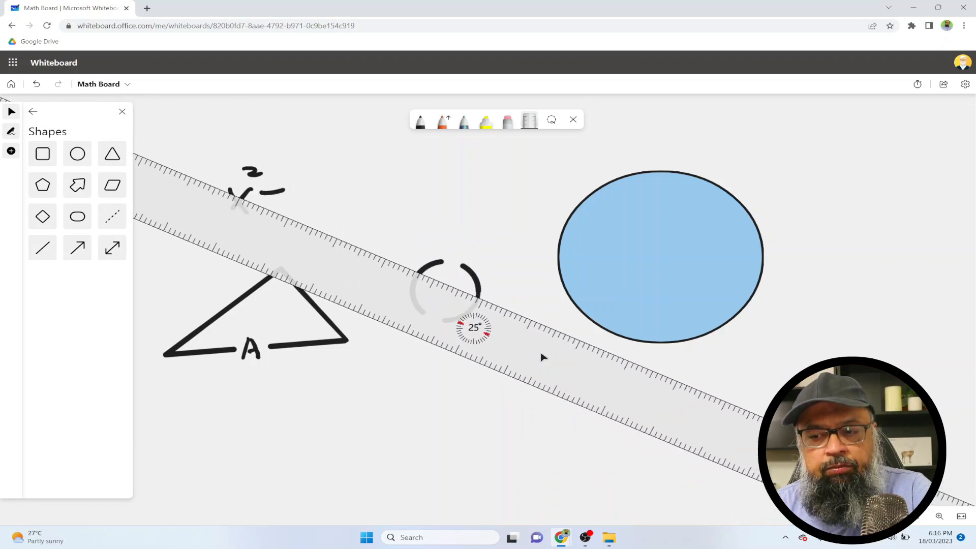
scroll(543, 357, down, 3)
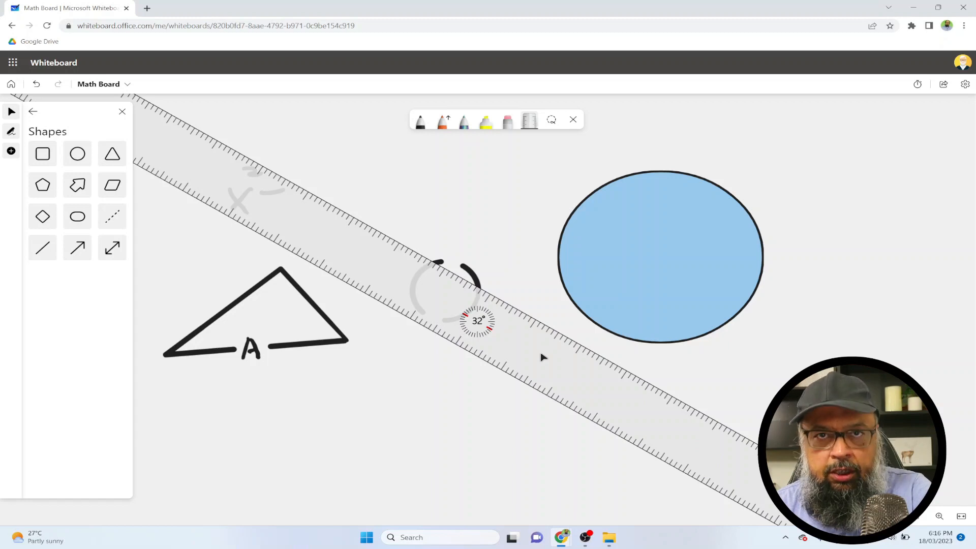
scroll(542, 356, up, 17)
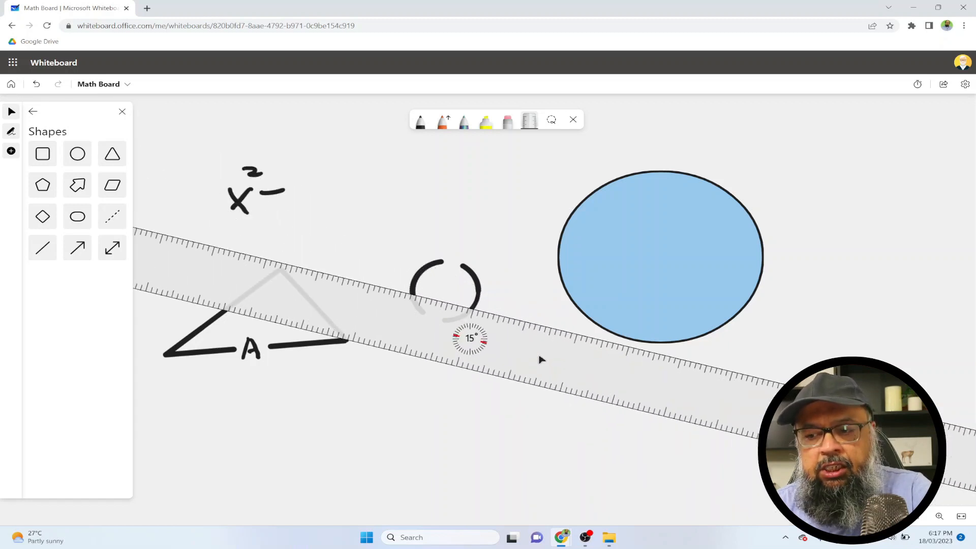
scroll(541, 359, up, 10)
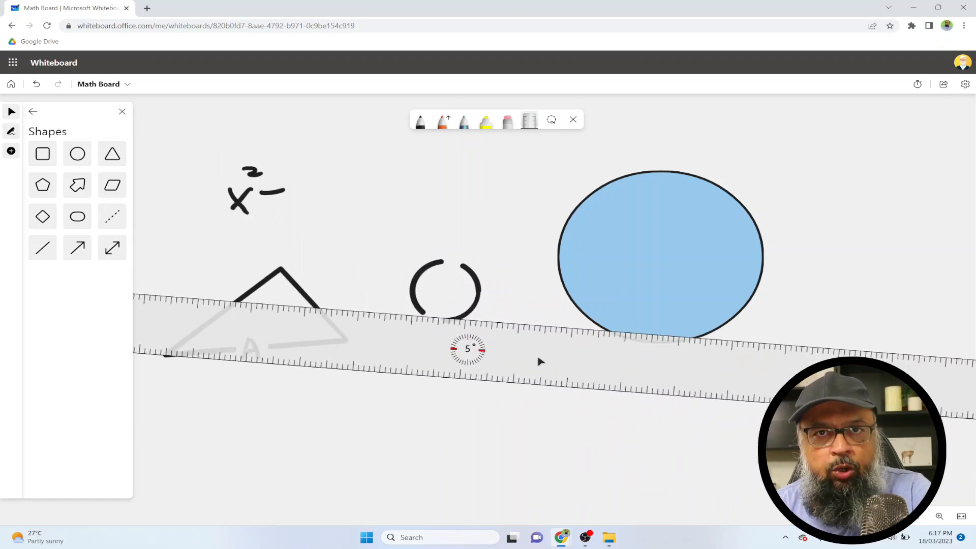
scroll(540, 361, up, 5)
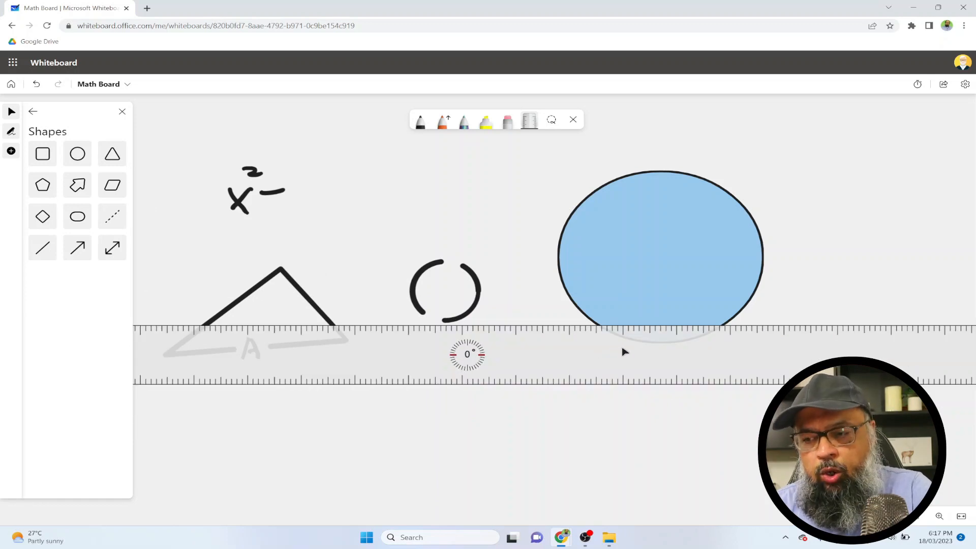
drag(591, 362, 626, 383)
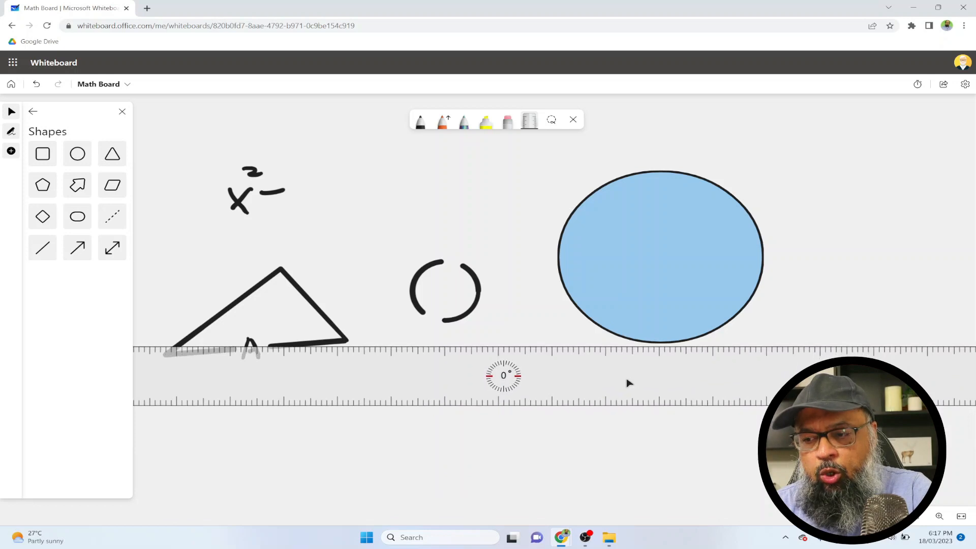
With the orange arrow pen, draw horizontal lines along the ruler's upper edge beneath the blue circle
click(443, 125)
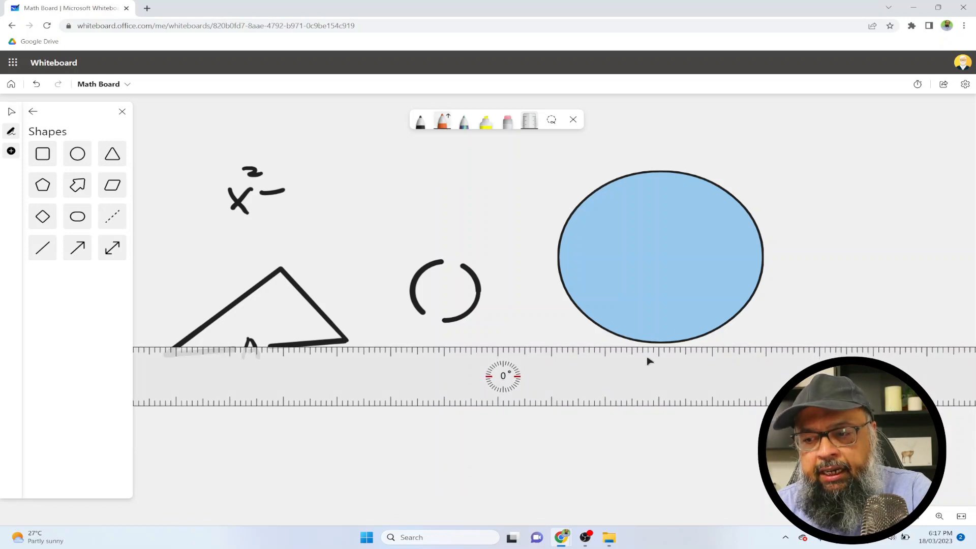
mouse_move(577, 345)
mouse_down()
mouse_move(832, 345)
mouse_move(405, 346)
mouse_move(966, 346)
mouse_up()
mouse_move(520, 366)
mouse_down()
mouse_move(370, 348)
mouse_move(967, 336)
mouse_up()
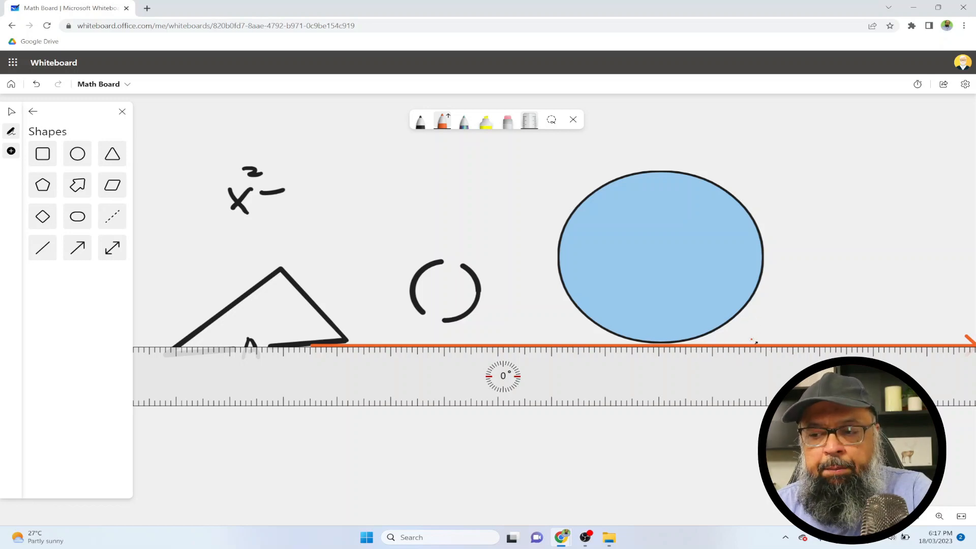
drag(821, 340, 879, 342)
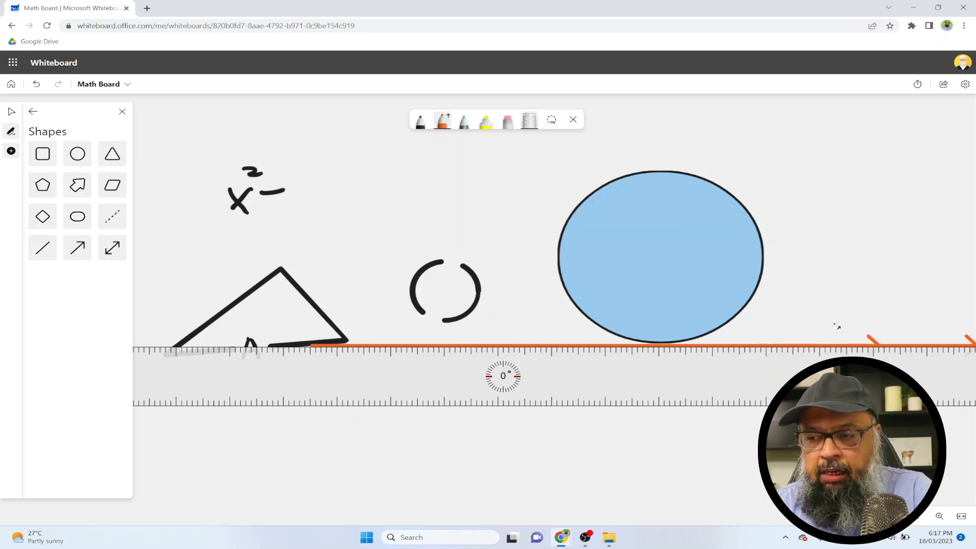
drag(796, 318, 946, 300)
click(837, 345)
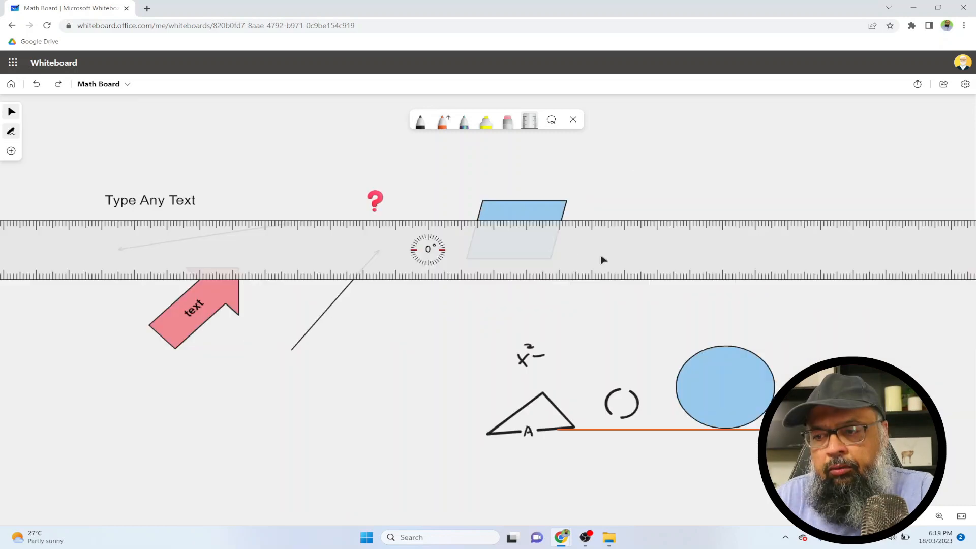
Hide the ruler and clear the whole canvas
click(529, 128)
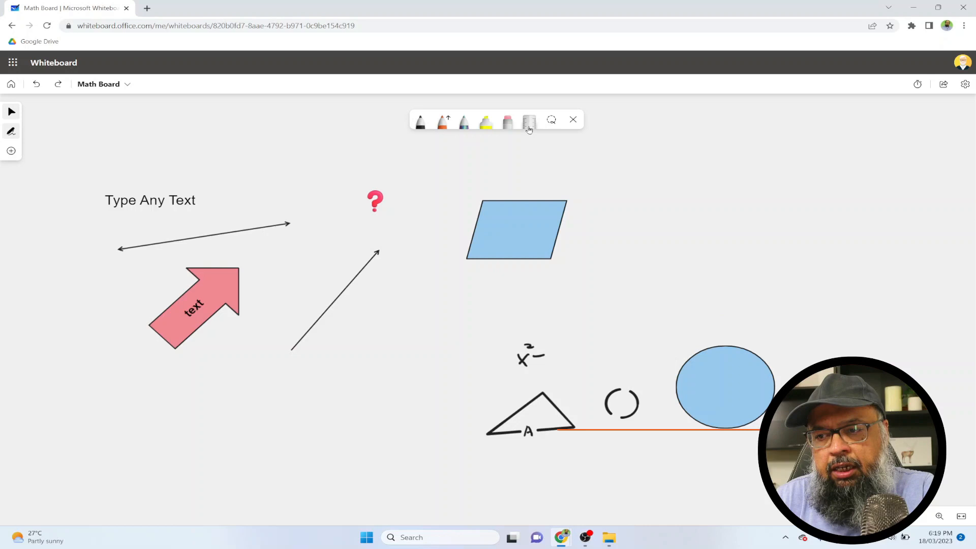
right_click(631, 162)
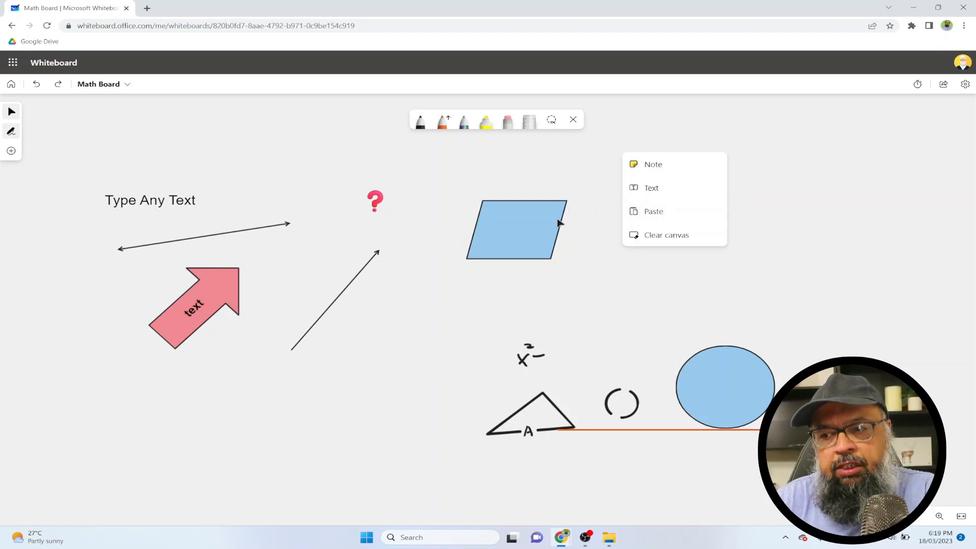
click(651, 236)
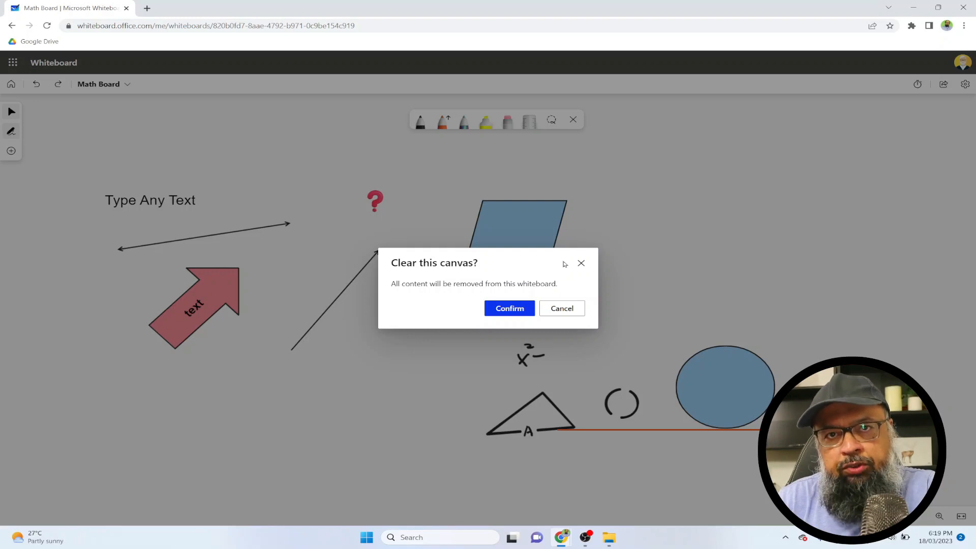
click(527, 309)
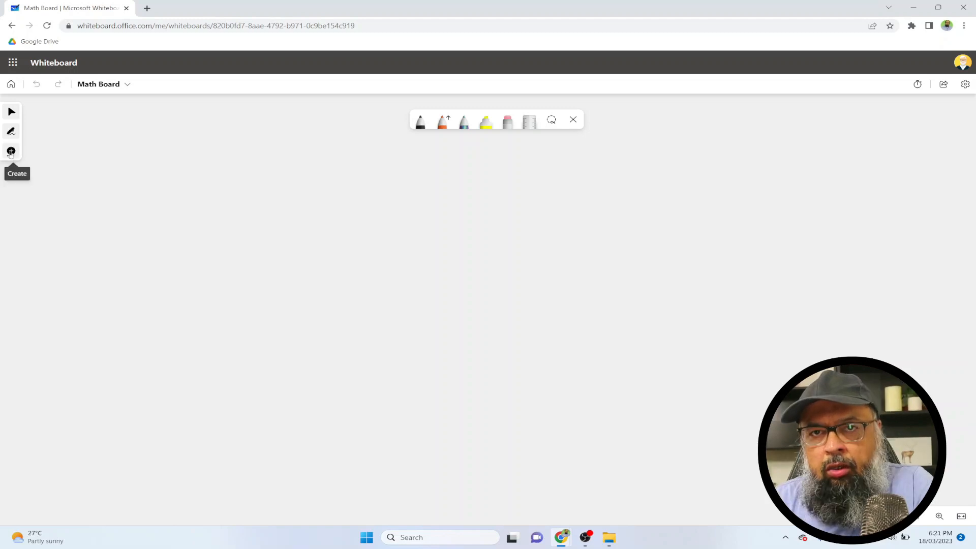
Insert the image Like-Terms from the Video-22-Microsoft folder onto the empty canvas
click(11, 150)
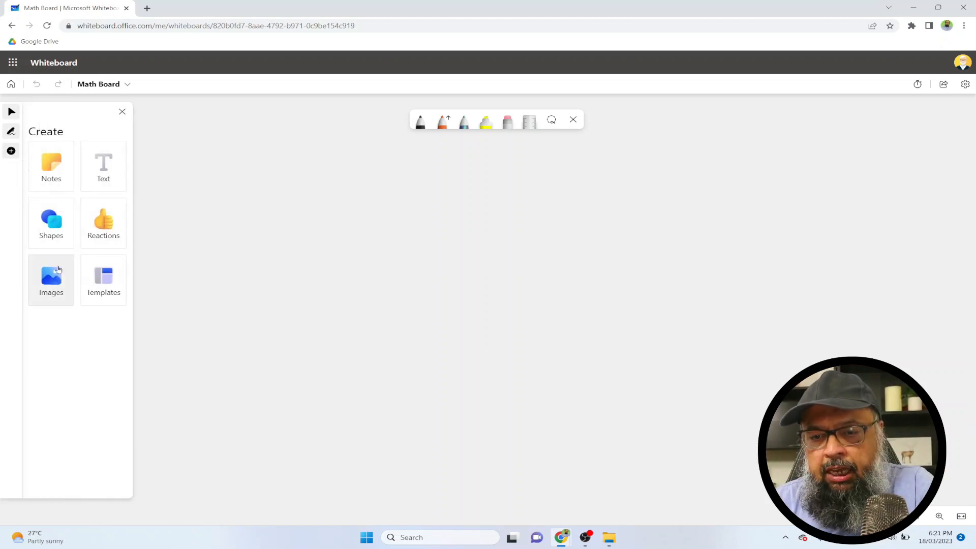
click(55, 278)
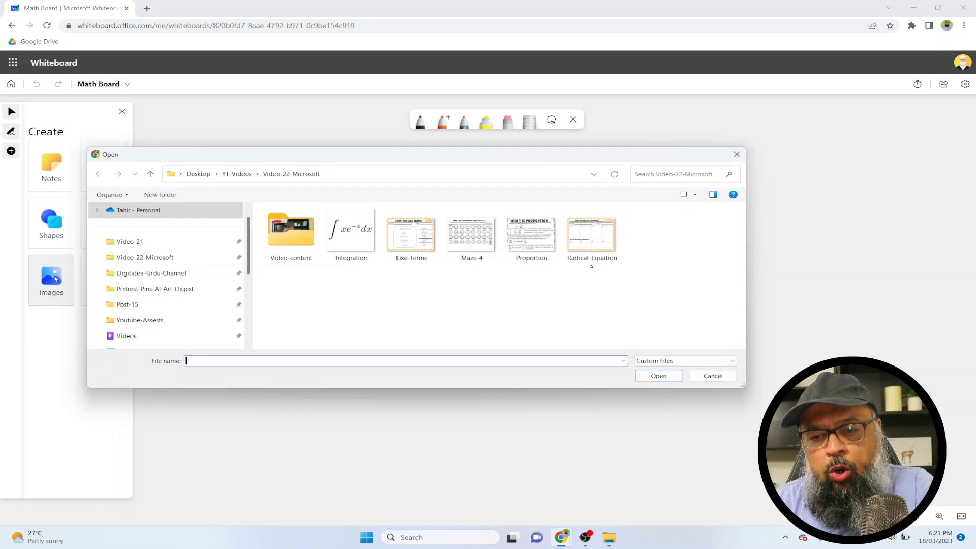
drag(464, 159, 452, 142)
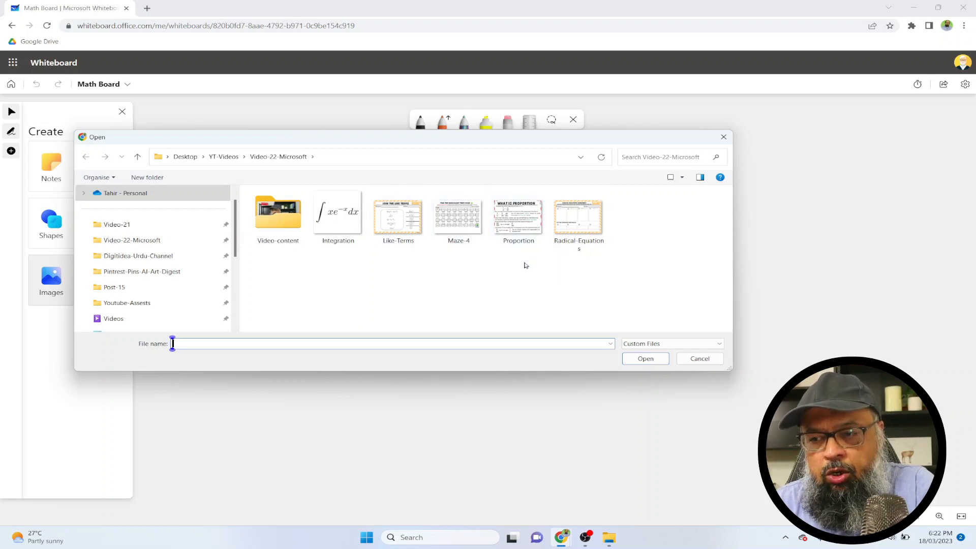
click(398, 219)
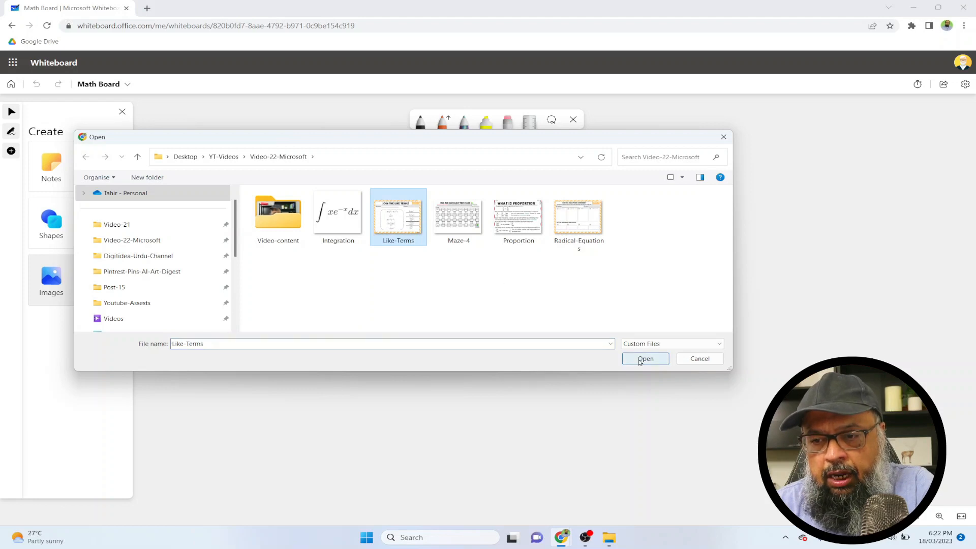
click(646, 359)
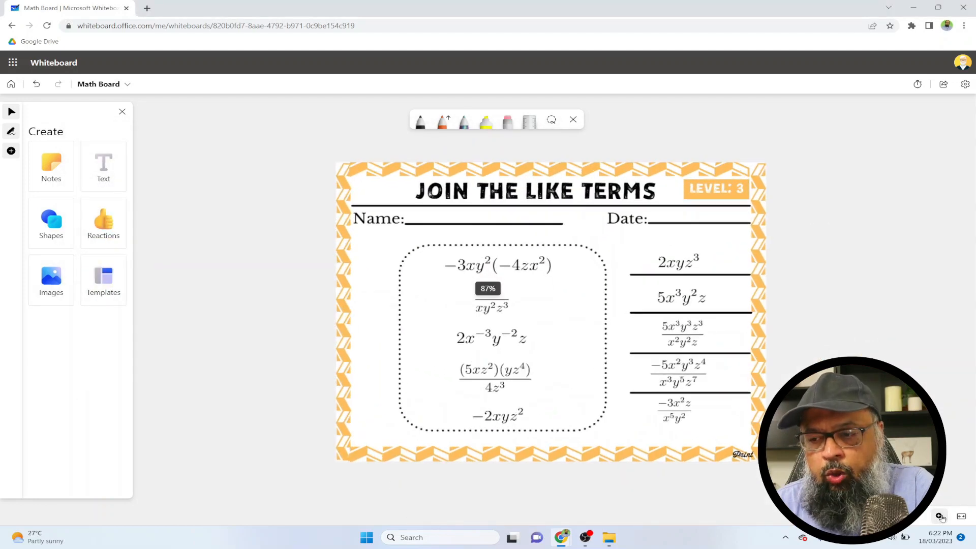
Write on the enlarged Join the Like Terms worksheet with a red pen and erase the ink
click(941, 516)
click(940, 517)
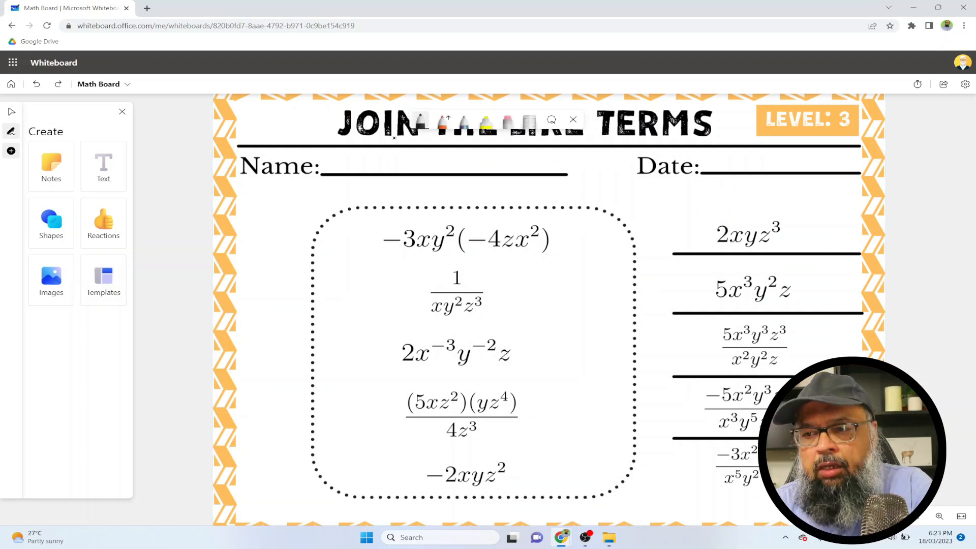
click(423, 123)
click(382, 208)
mouse_move(564, 321)
mouse_down()
mouse_move(611, 375)
mouse_move(648, 363)
mouse_move(672, 287)
mouse_move(558, 340)
mouse_up()
click(508, 122)
mouse_move(636, 250)
mouse_down()
mouse_move(681, 259)
mouse_move(503, 384)
mouse_move(583, 369)
mouse_move(398, 411)
mouse_up()
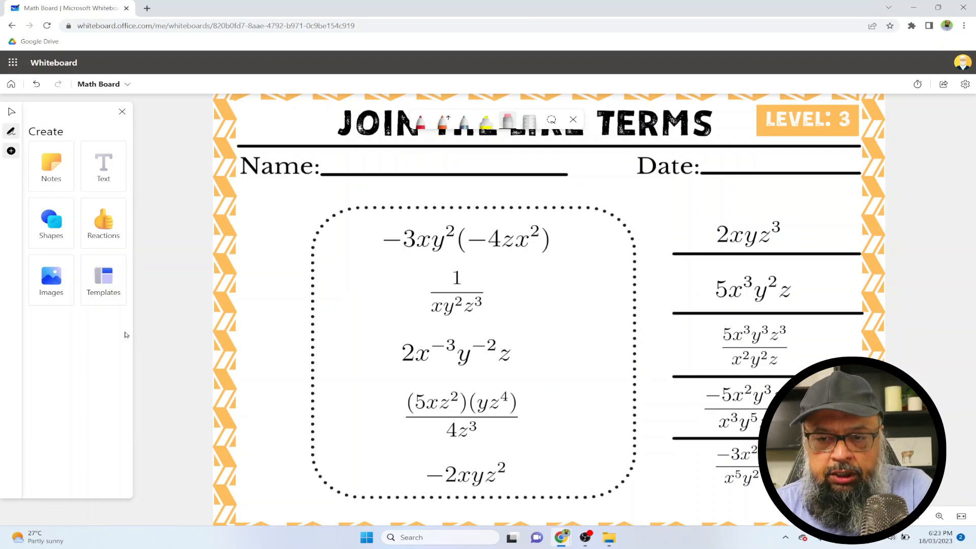
Browse the Brainstorming category of the whiteboard templates
click(107, 284)
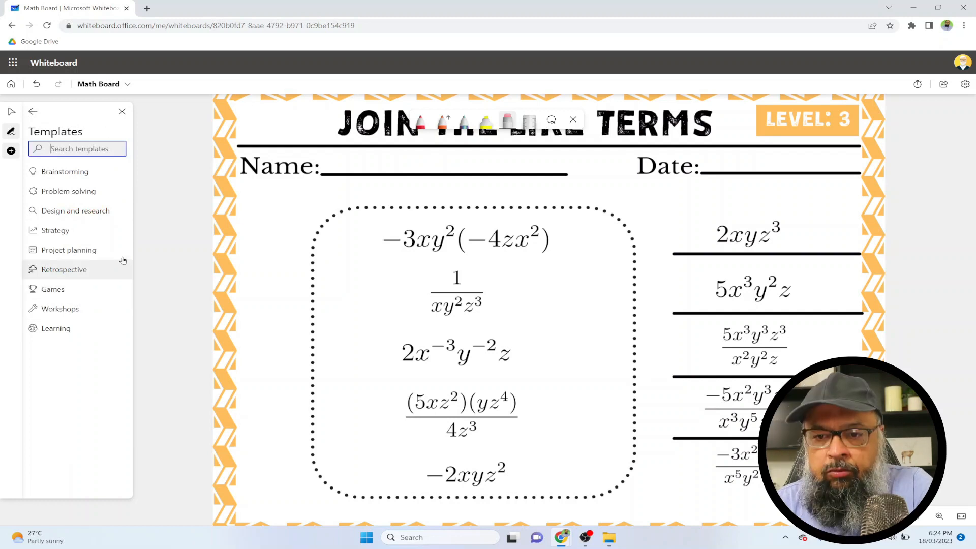
click(68, 172)
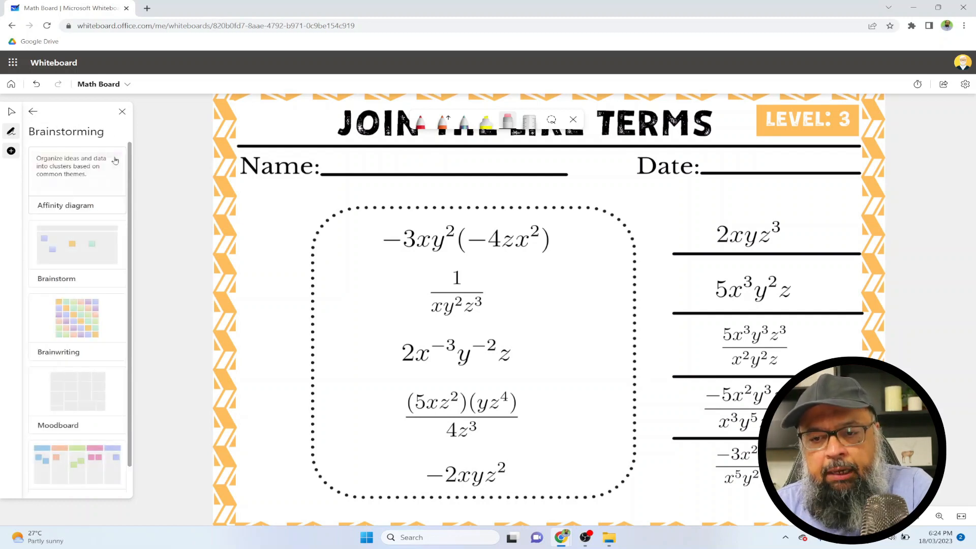
scroll(131, 156, down, 1)
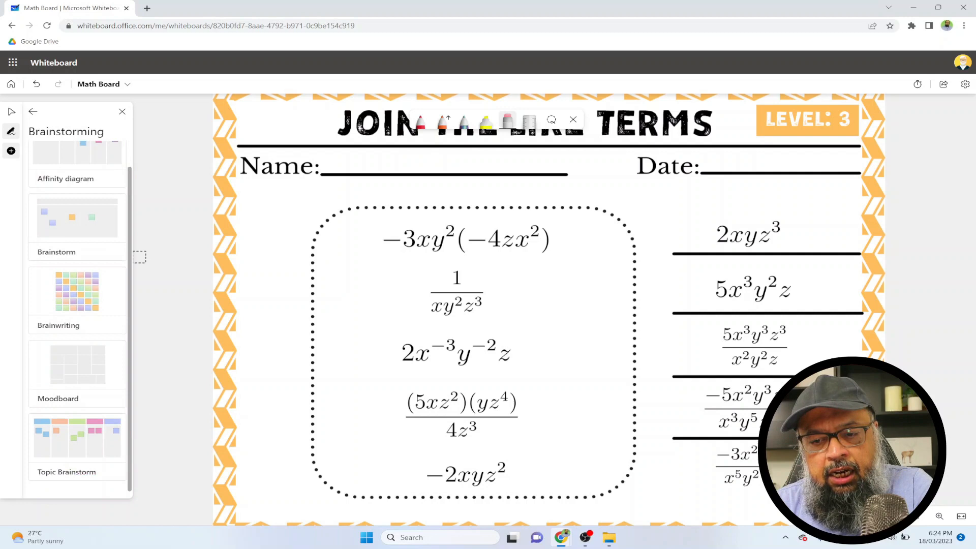